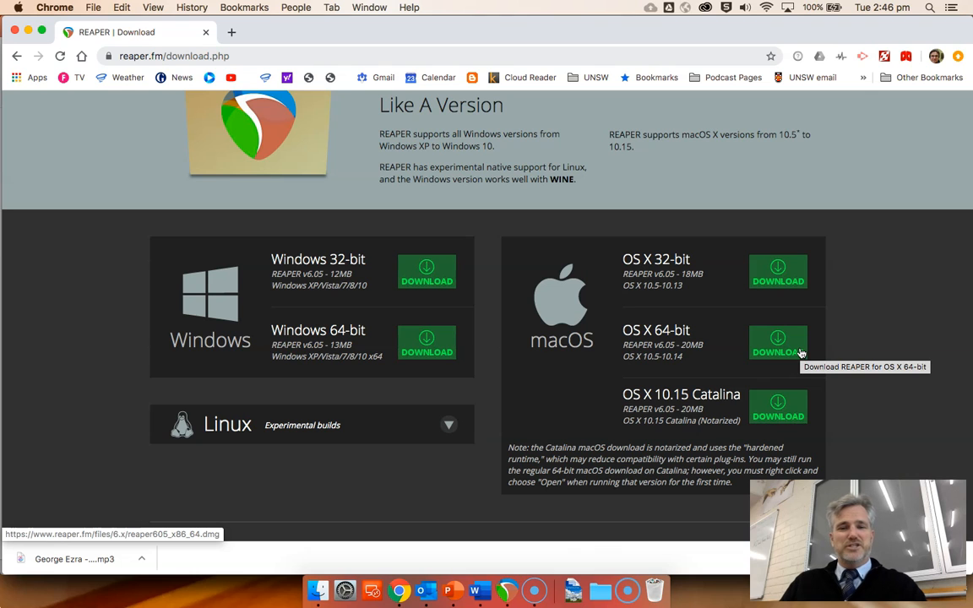
Switch to REAPER and start a new empty project.
left_click(508, 596)
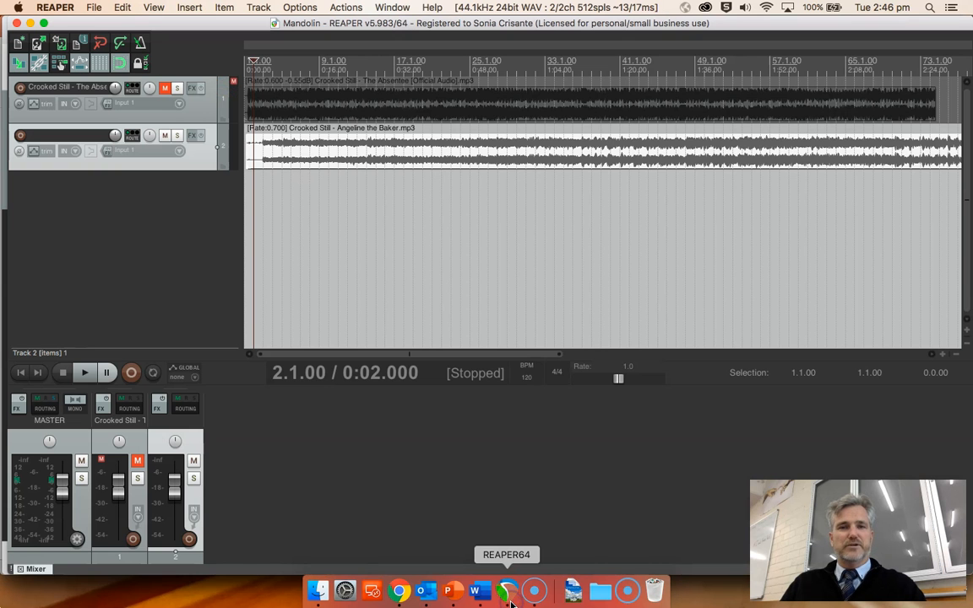
left_click(95, 8)
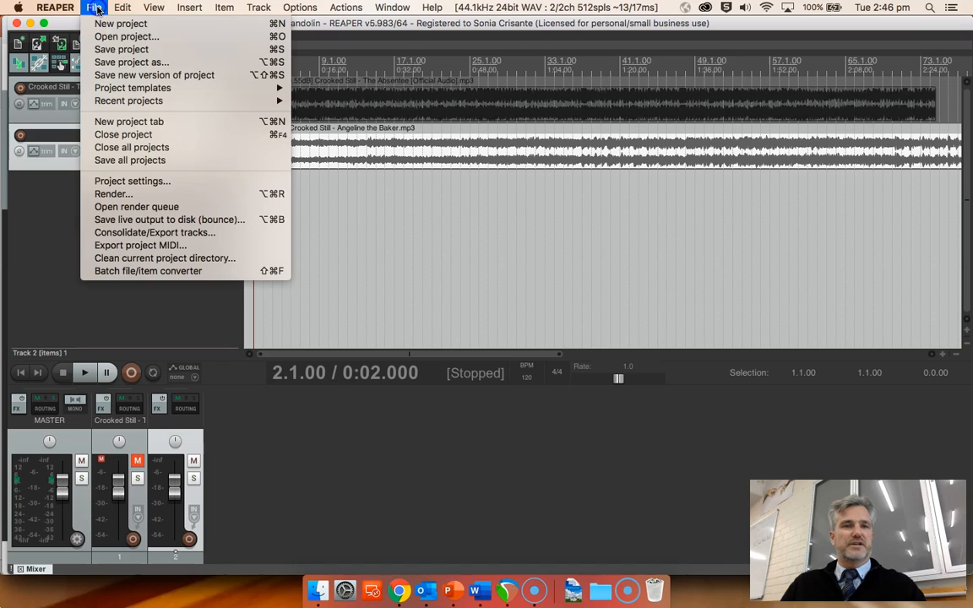
left_click(109, 24)
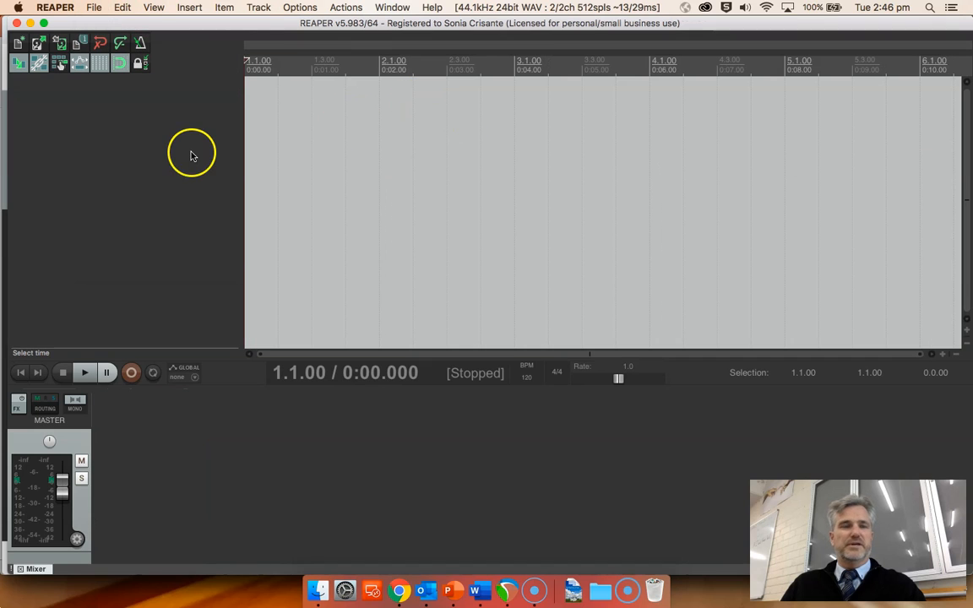
left_click(185, 154)
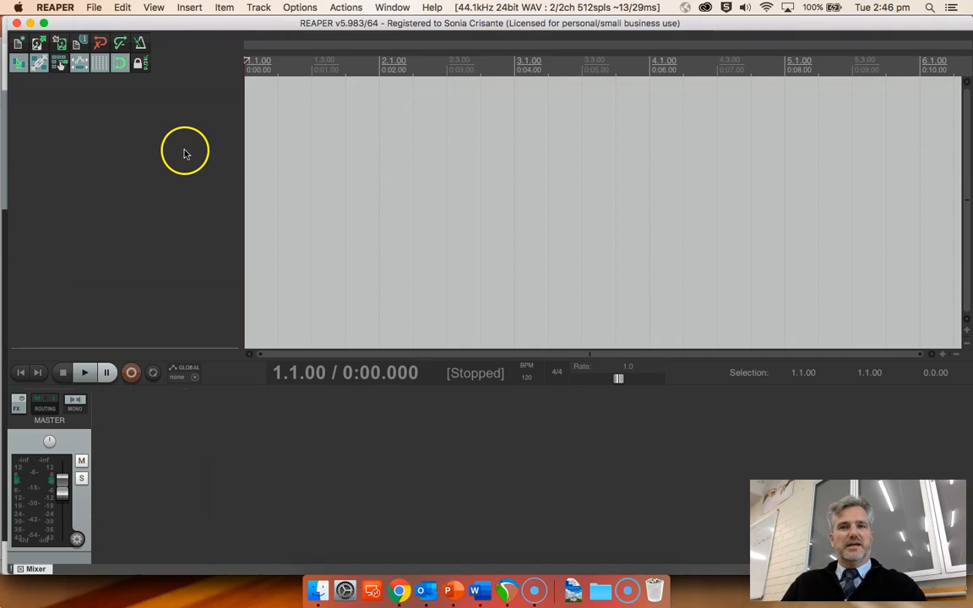
Choose the default system devices as the audio device in REAPER's preferences and accept the settings.
mouse_move(309, 24)
left_mouse_down()
mouse_move(310, 35)
mouse_move(308, 23)
left_mouse_up()
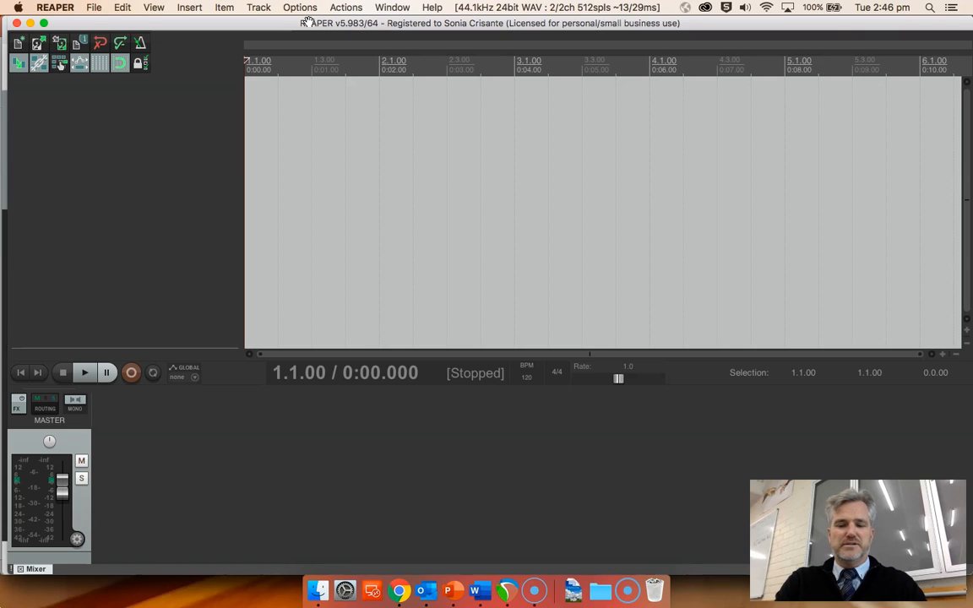
key("super+comma")
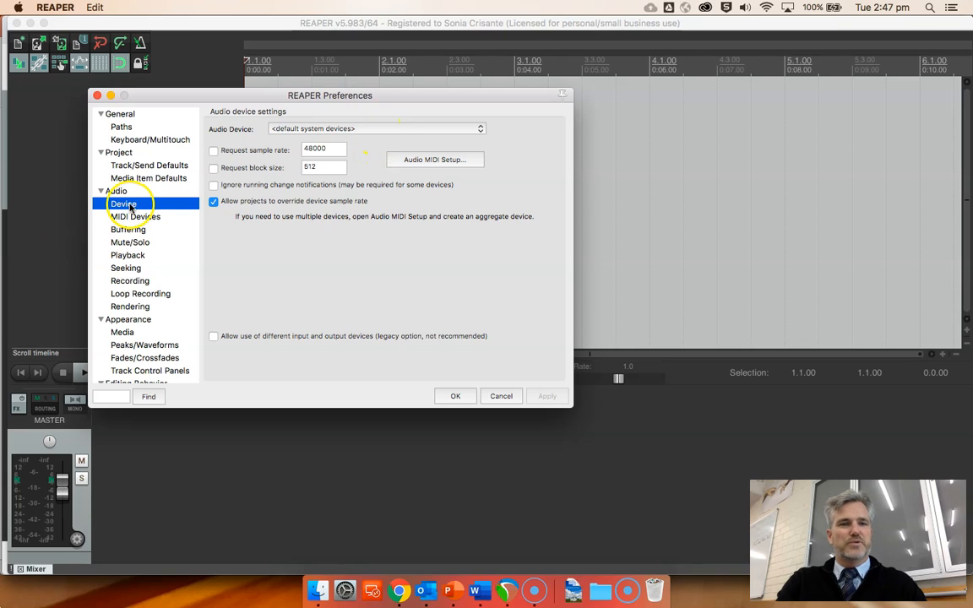
left_click(319, 133)
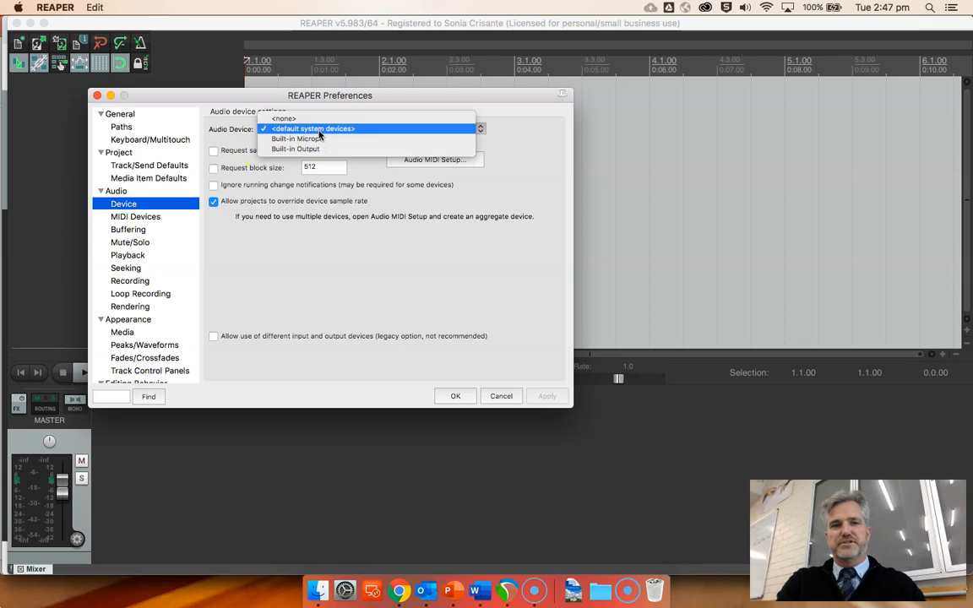
left_click(319, 131)
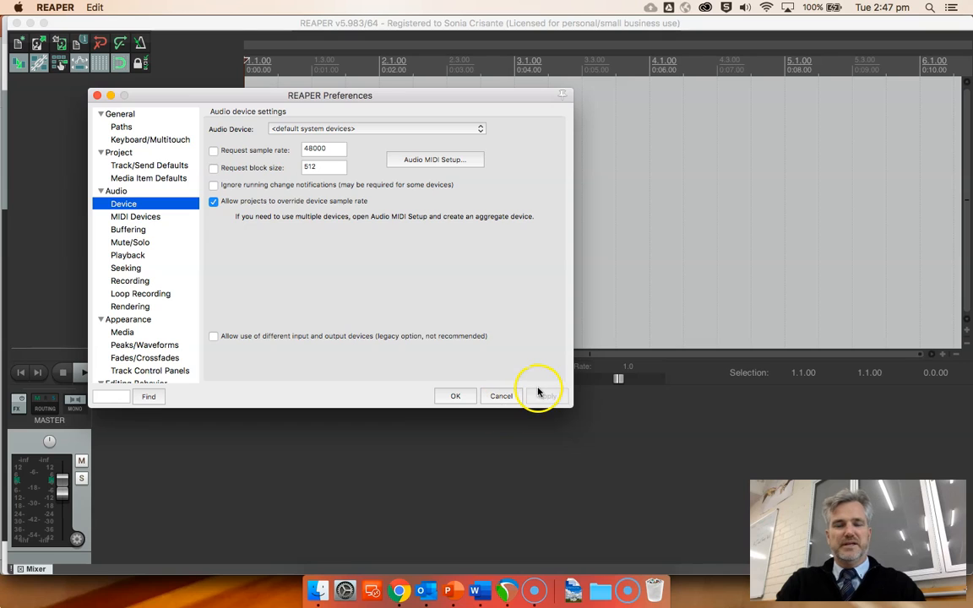
left_click(455, 397)
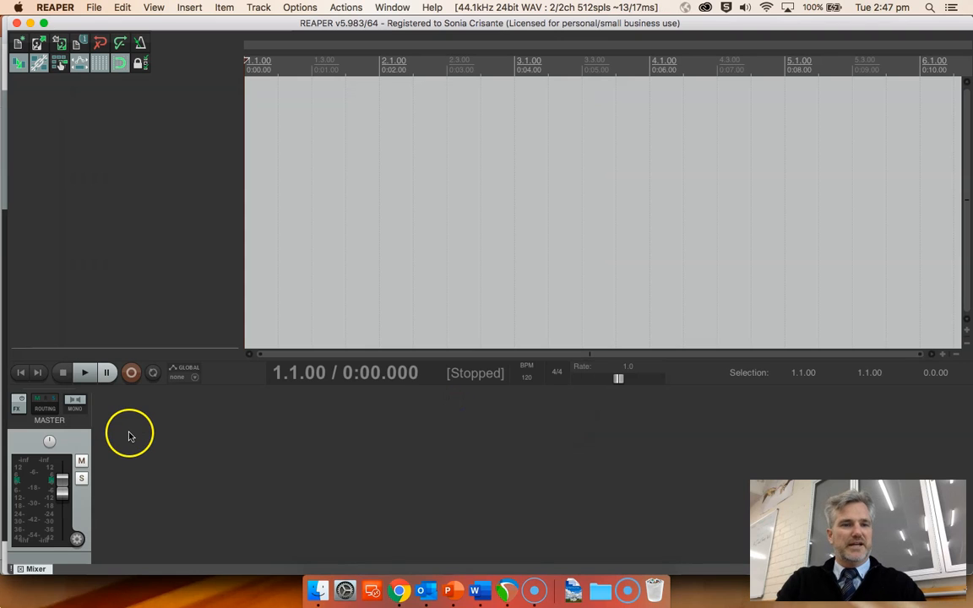
Insert a new track into the empty project and arm it for recording.
left_click(132, 374)
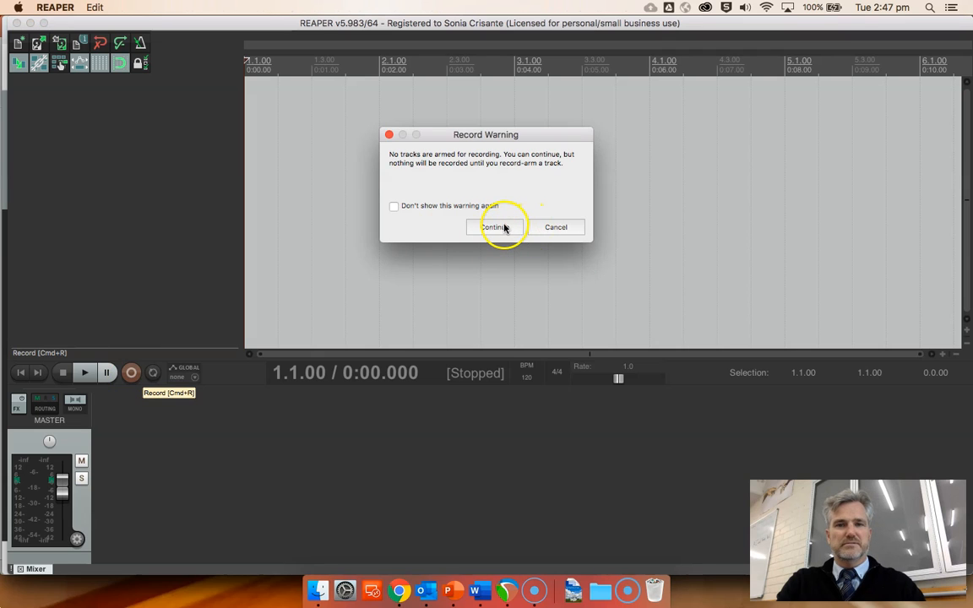
left_click(533, 228)
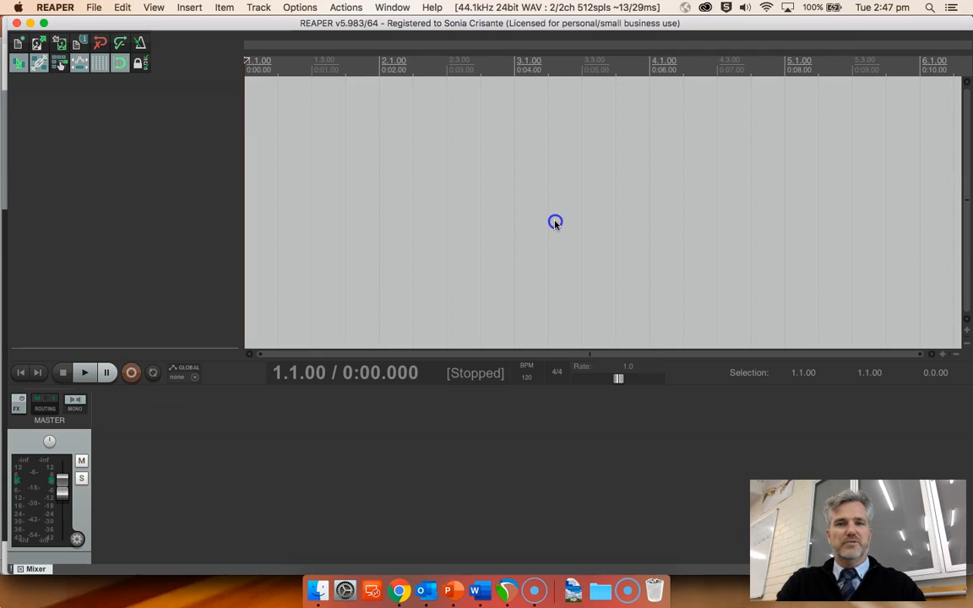
right_click(275, 107)
left_click(174, 92)
right_click(174, 92)
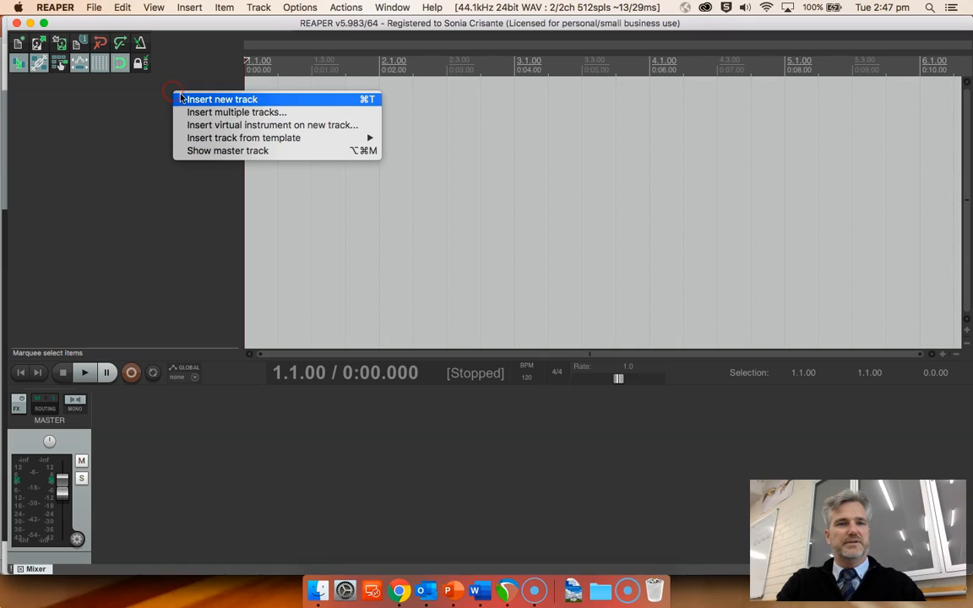
left_click(195, 100)
left_click(20, 88)
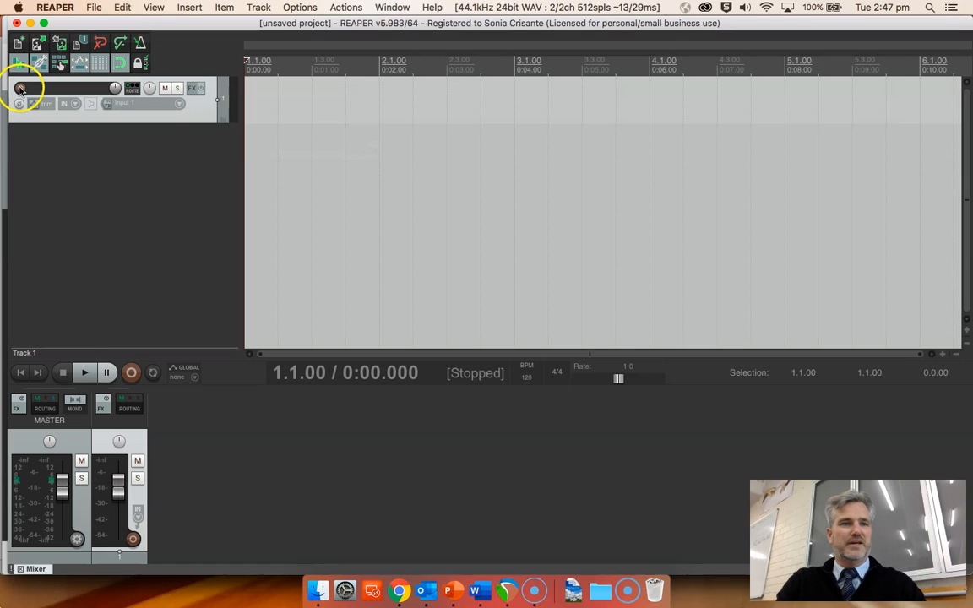
left_click(195, 142)
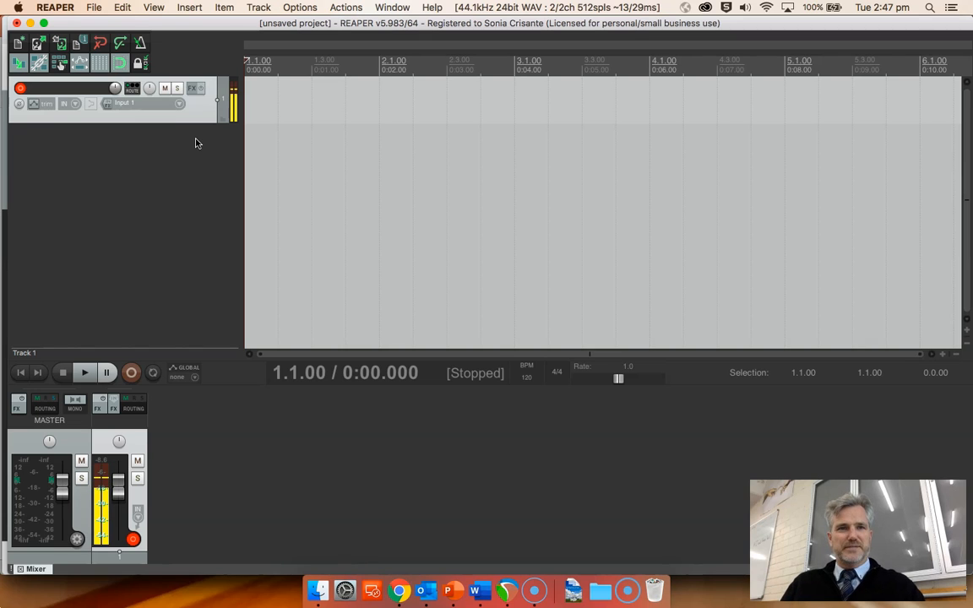
Insert George Ezra - Shotgun.mp3 from the Desktop onto the track and return the edit cursor to the project start.
left_click(191, 8)
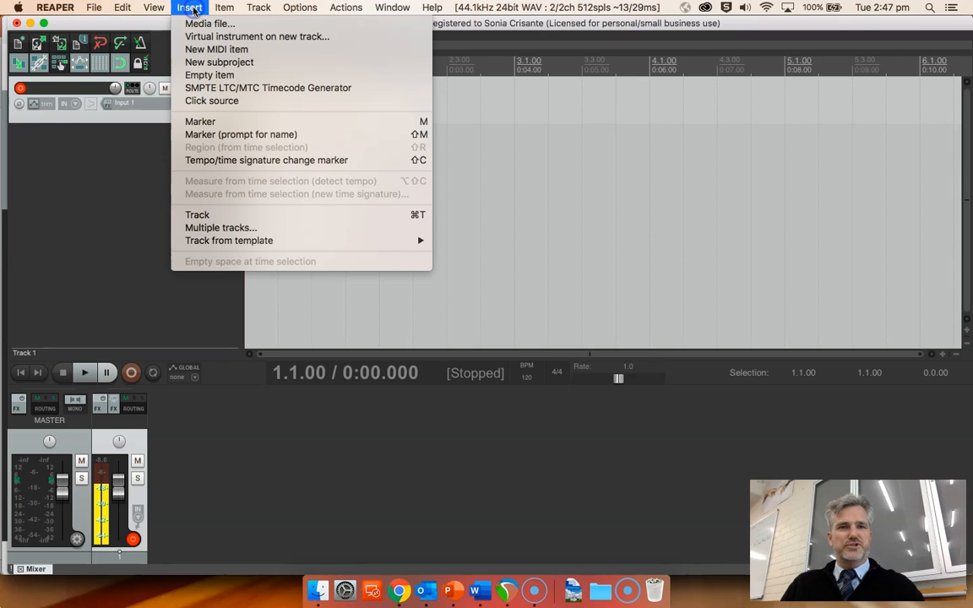
left_click(209, 24)
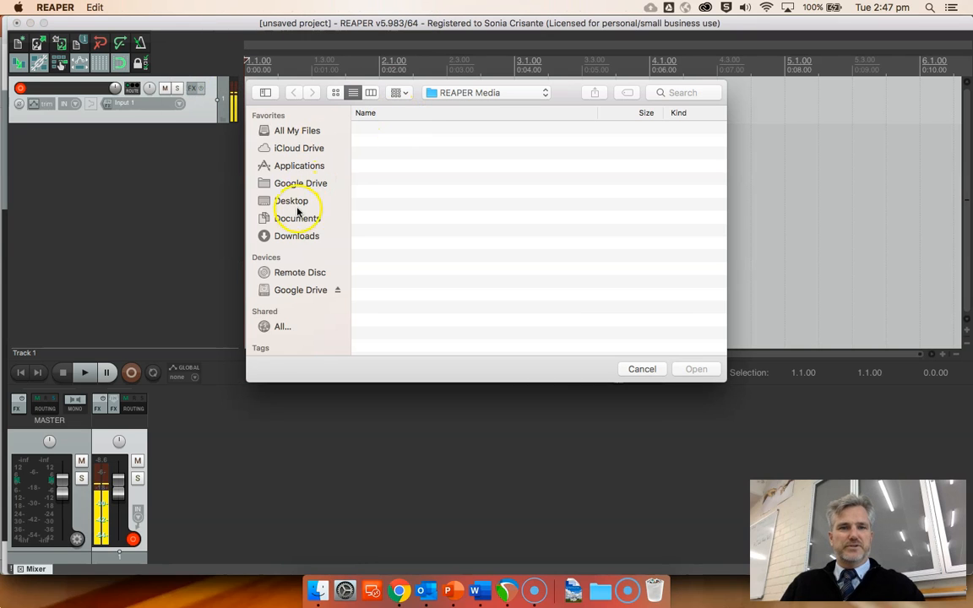
left_click(294, 205)
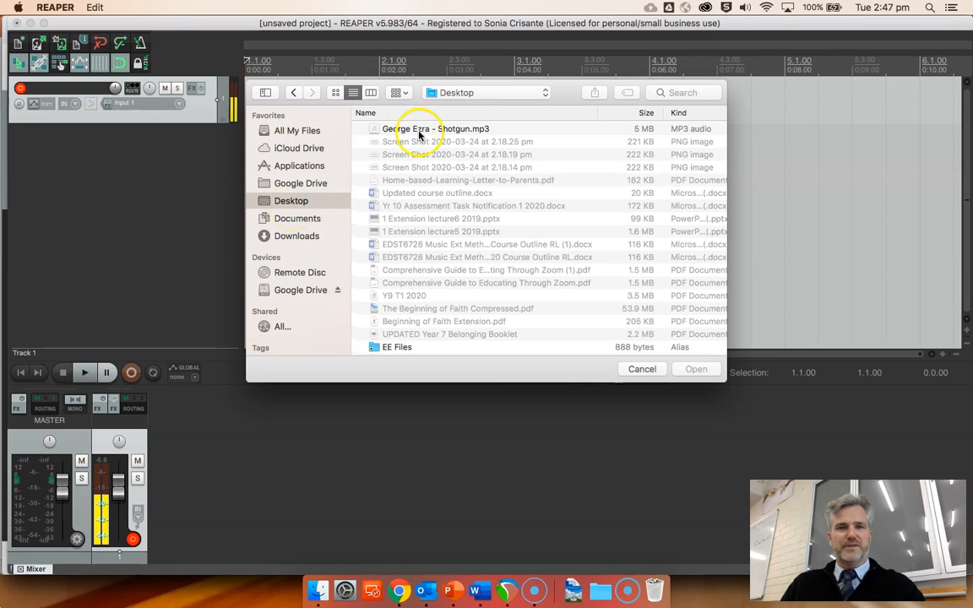
left_click(419, 131)
left_click(696, 370)
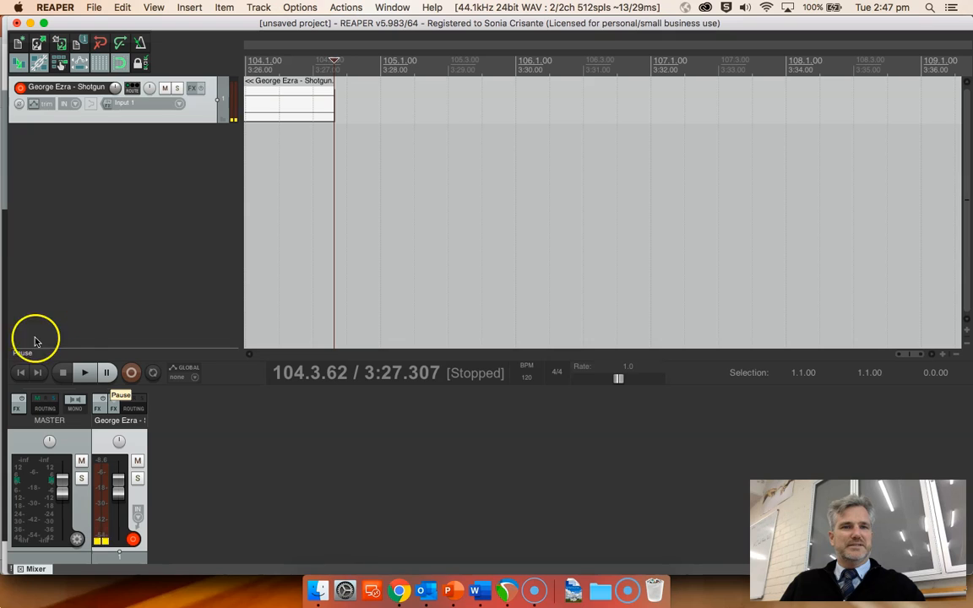
left_click(23, 374)
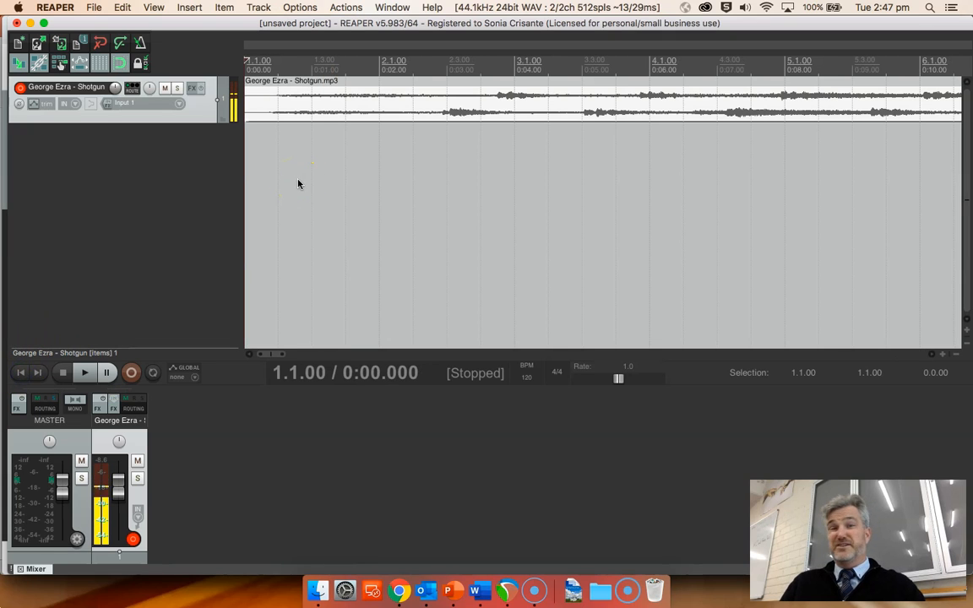
Place the edit cursor at 0:11.000 and play the song from there for a few seconds.
scroll(297, 183, "down", 5)
left_click(474, 125)
left_click(545, 63)
left_click(536, 66)
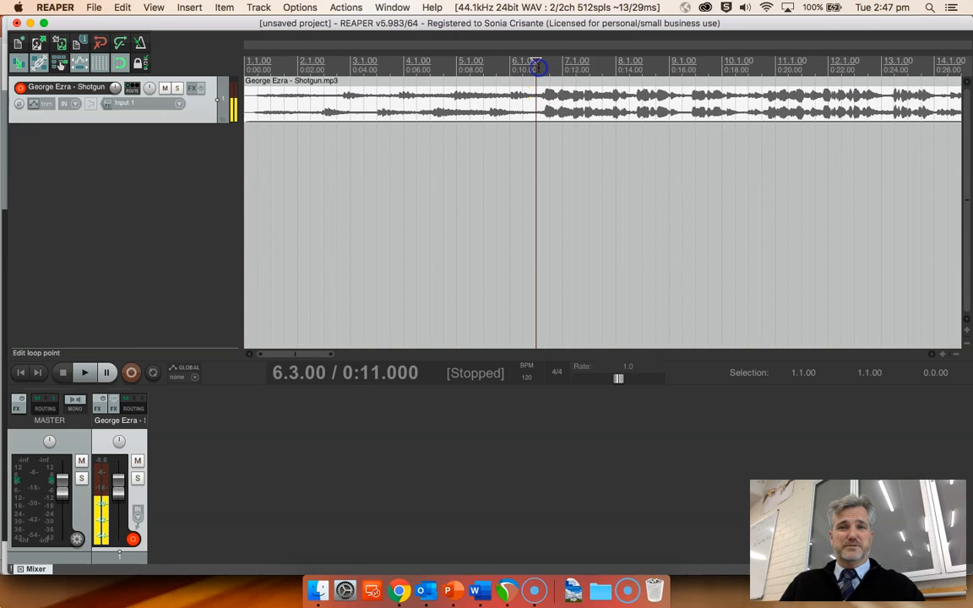
key("space")
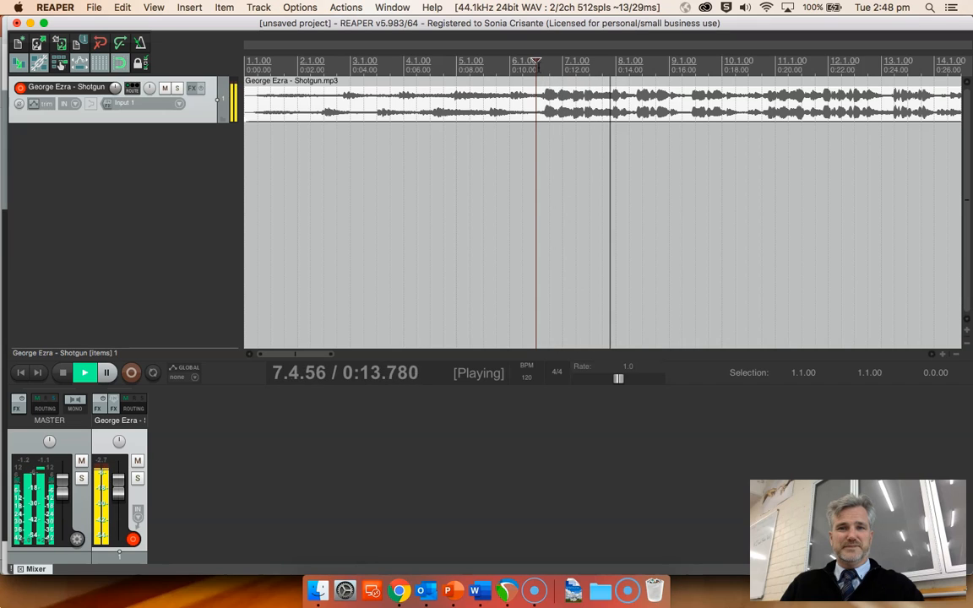
key("space")
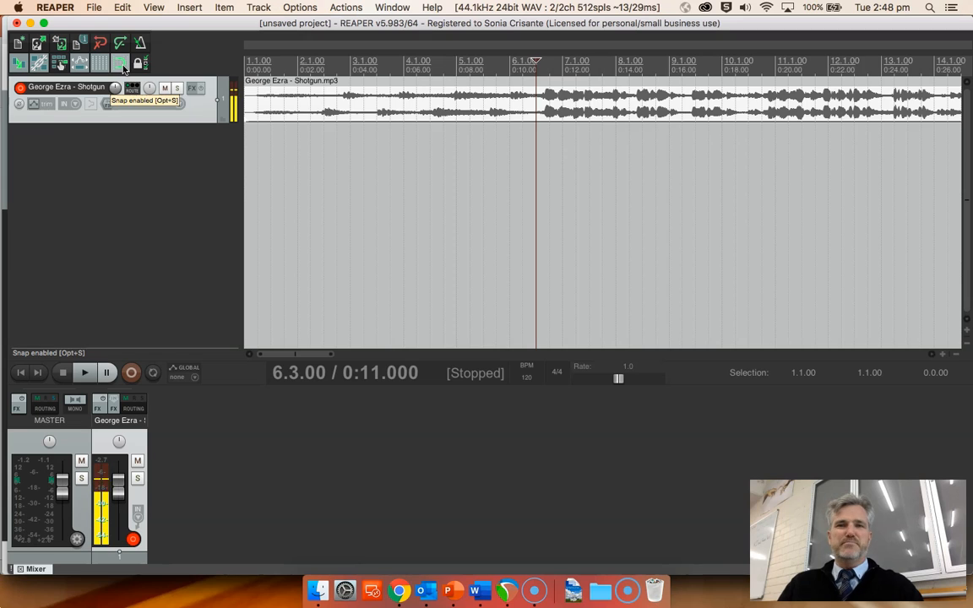
Disable snapping and position the edit cursor at 0:11.175, just before the waveform gets louder.
left_click_drag(522, 59, 591, 64)
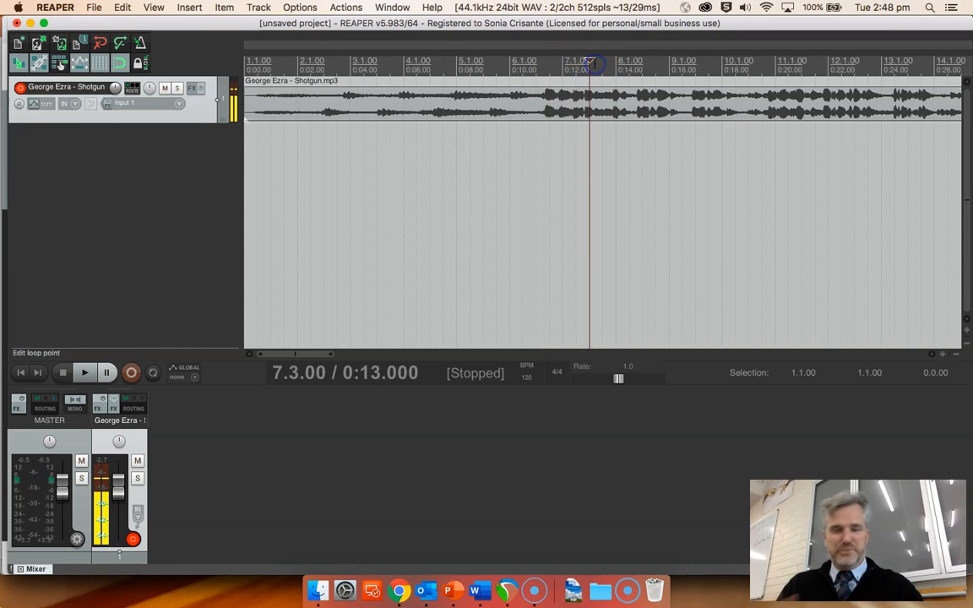
left_click(543, 71)
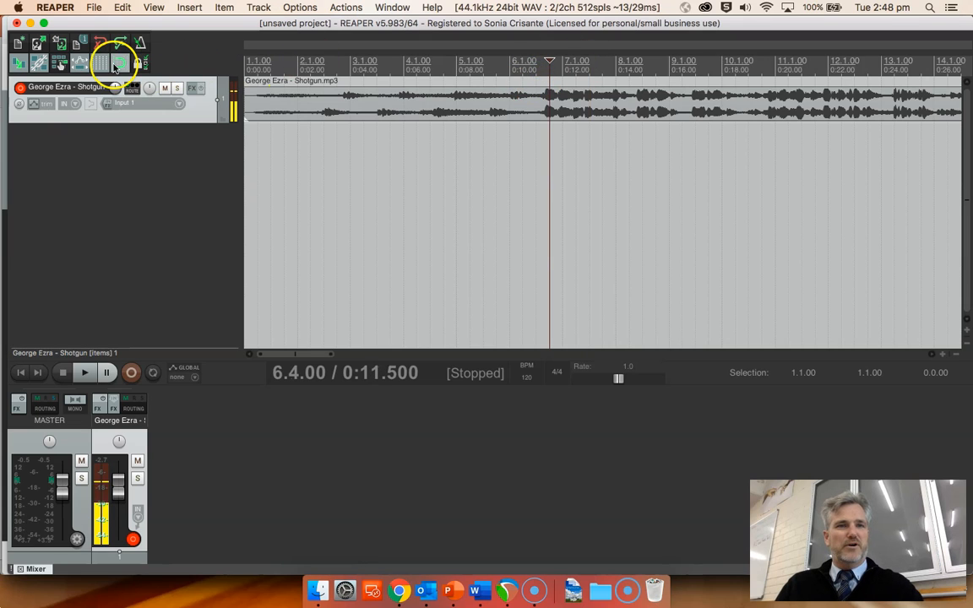
left_click(540, 70)
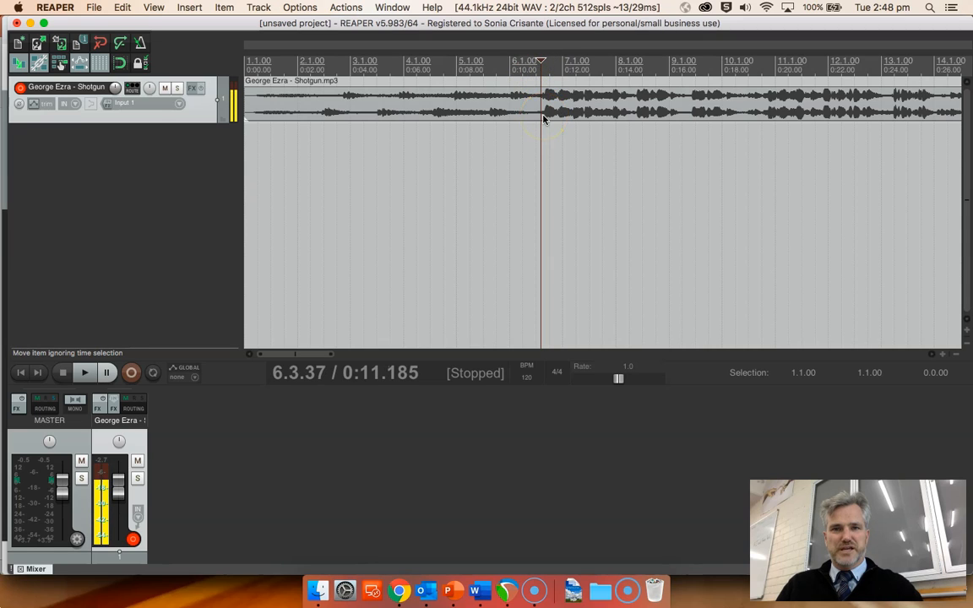
left_click(544, 105)
left_click(542, 105)
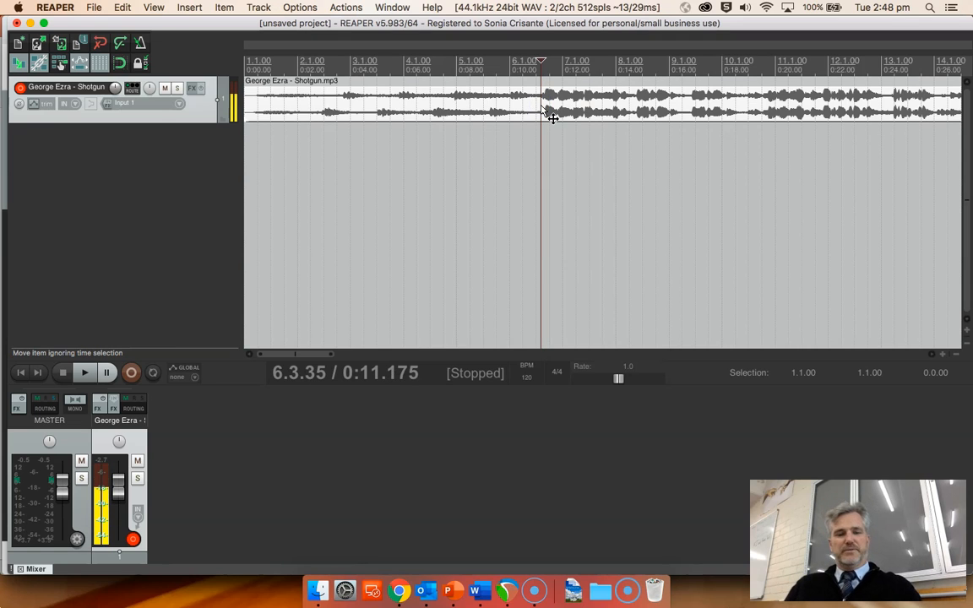
Split the Shotgun audio item at the edit cursor position of 0:11.175.
key("super+s")
left_click(626, 277)
key("s")
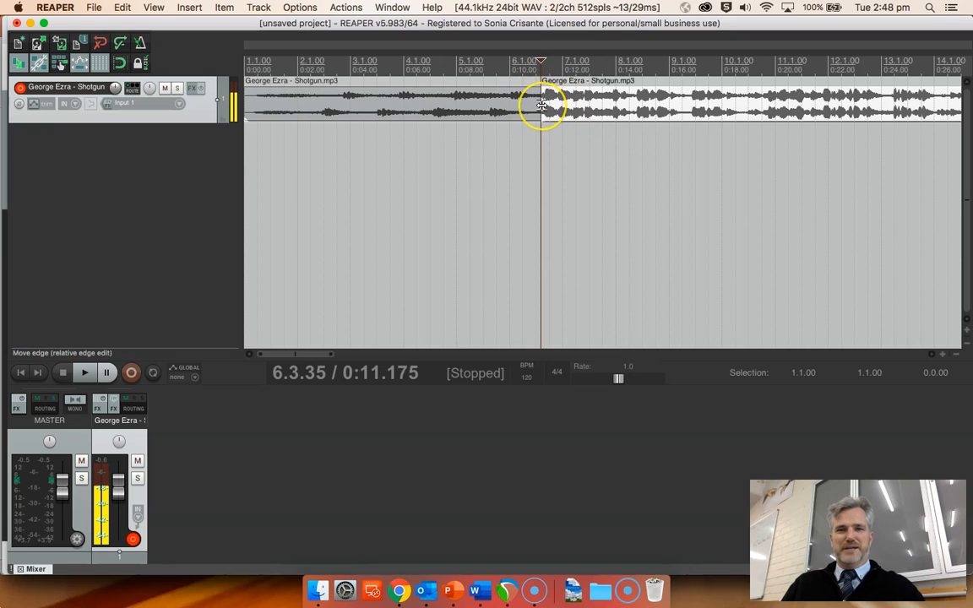
Delete the quiet intro segment before the split and move the remaining audio to the project start.
scroll(542, 104, "down", 2)
scroll(541, 104, "up", 2)
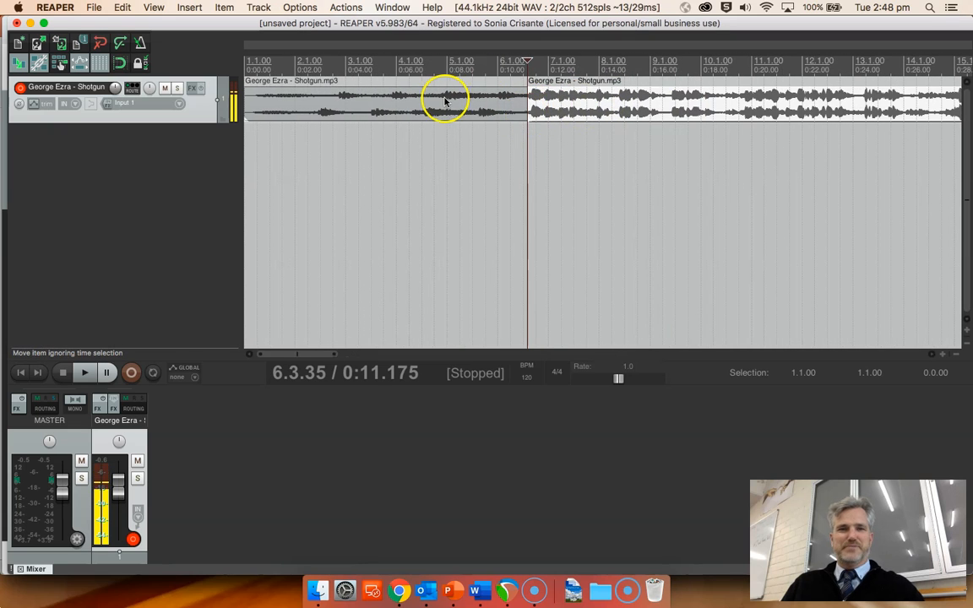
left_click(505, 66)
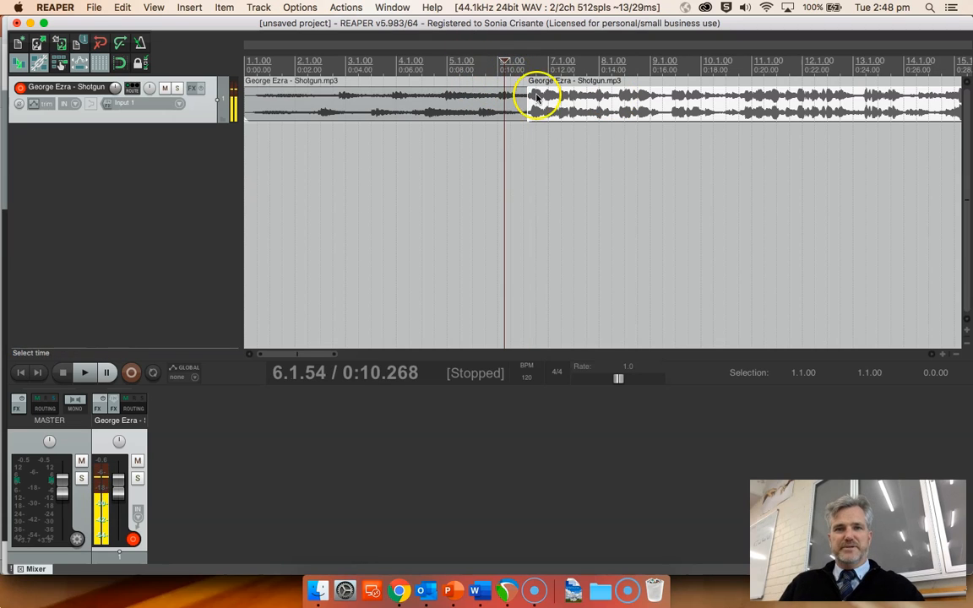
left_click(461, 109)
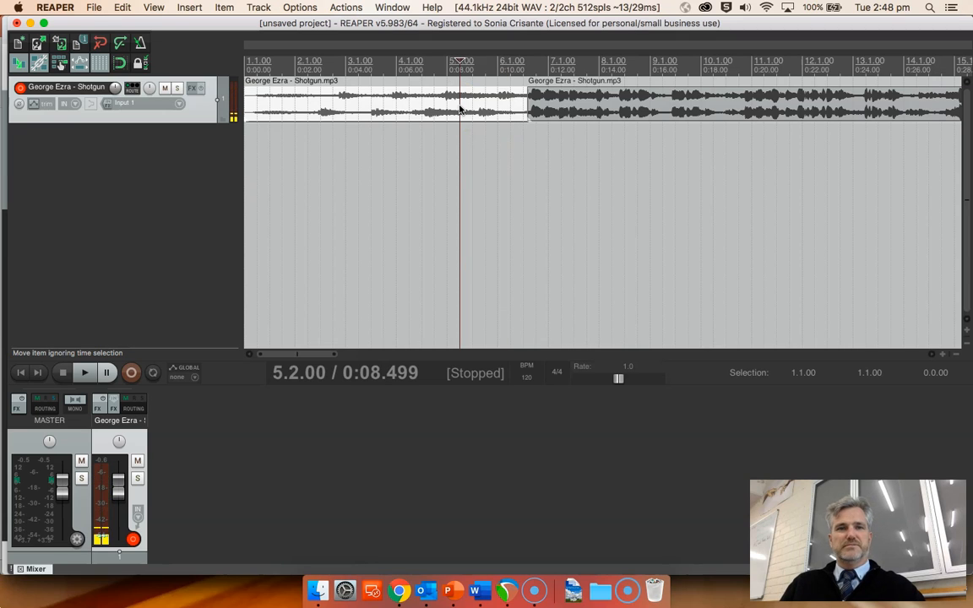
key("Delete")
left_click_drag(576, 98, 216, 103)
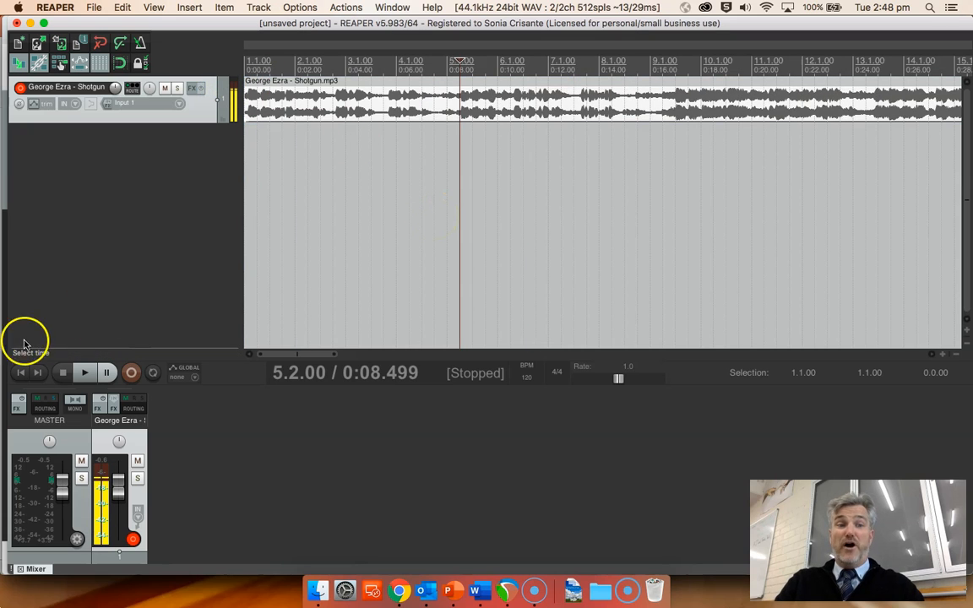
Play the trimmed song from the project start for a few seconds.
left_click(18, 372)
key("space")
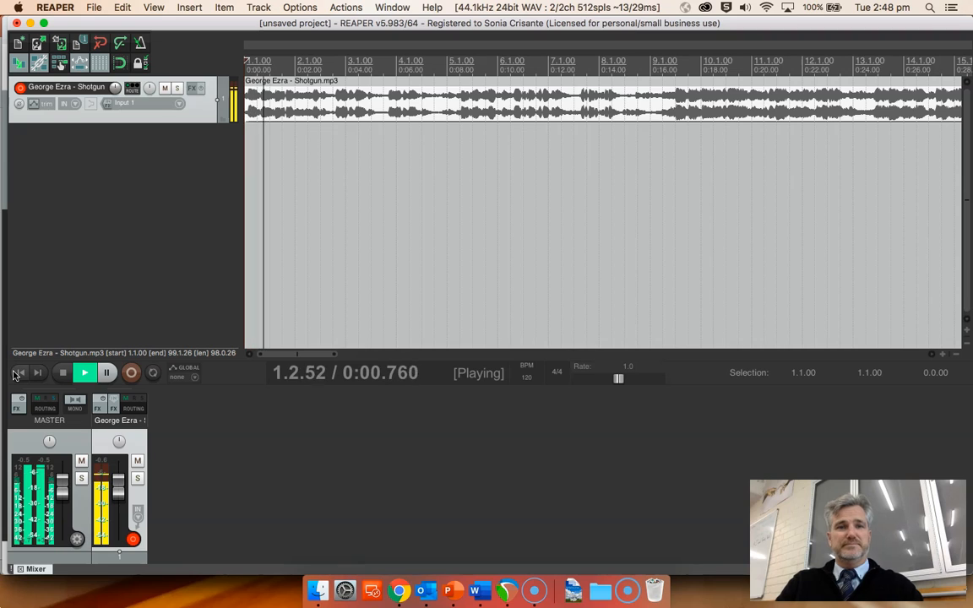
key("space")
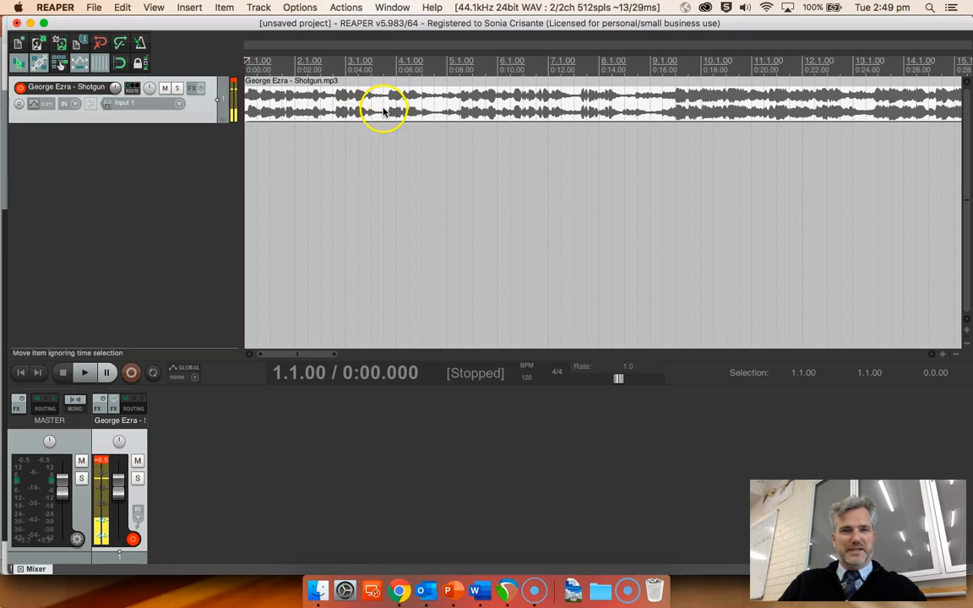
Split the trimmed song at 0:05.525, in the quiet gap before the next phrase.
left_click(382, 67)
left_click_drag(382, 63, 385, 66)
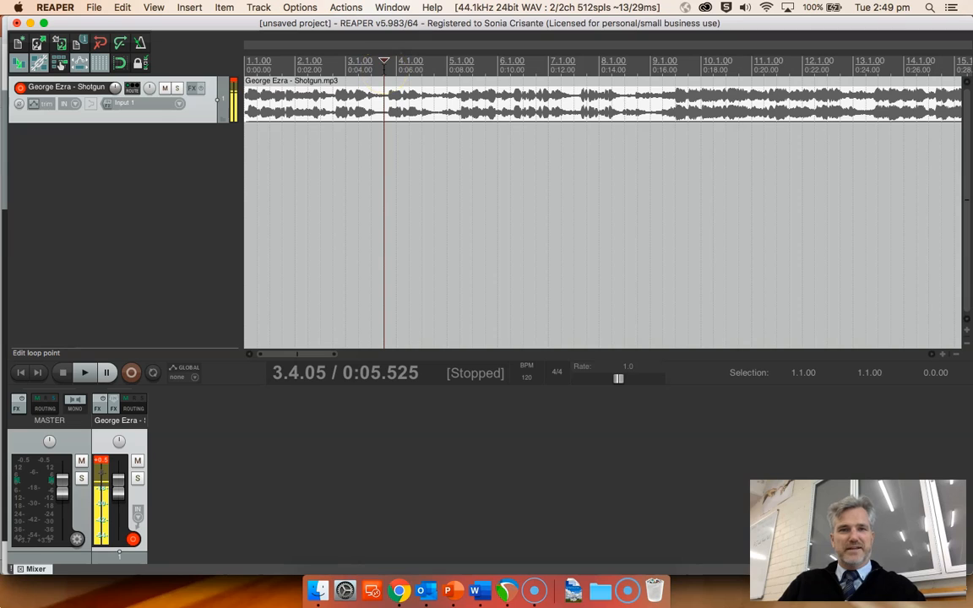
key("s")
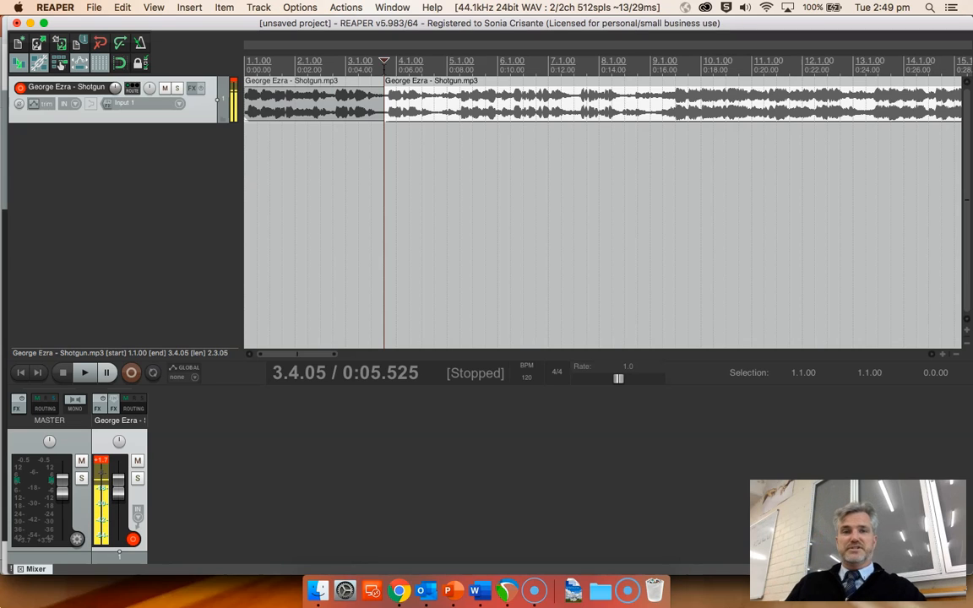
Delete the rest of the song after the split and play the remaining excerpt from the project start.
left_click(524, 103)
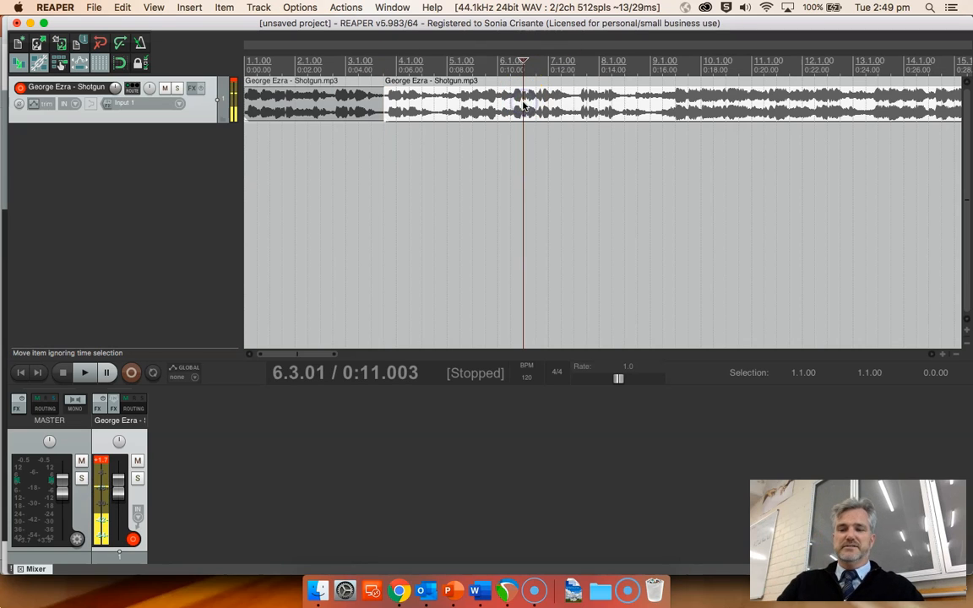
key("Delete")
left_click(20, 373)
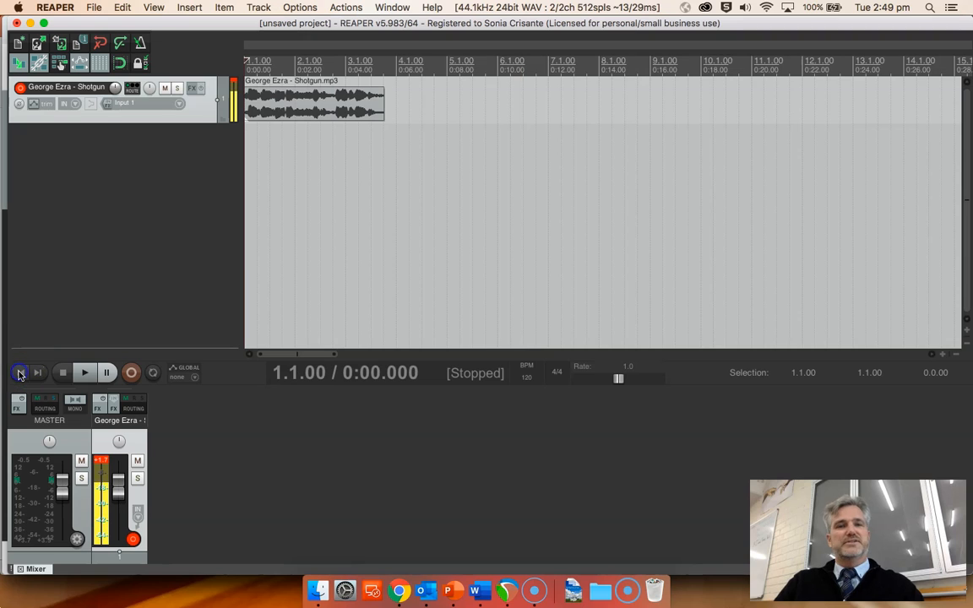
key("space")
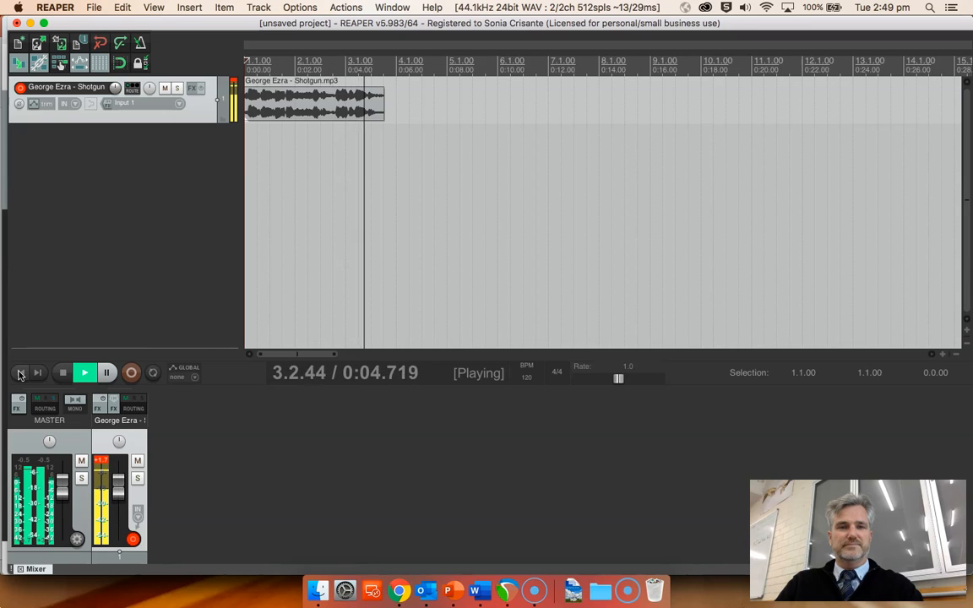
key("space")
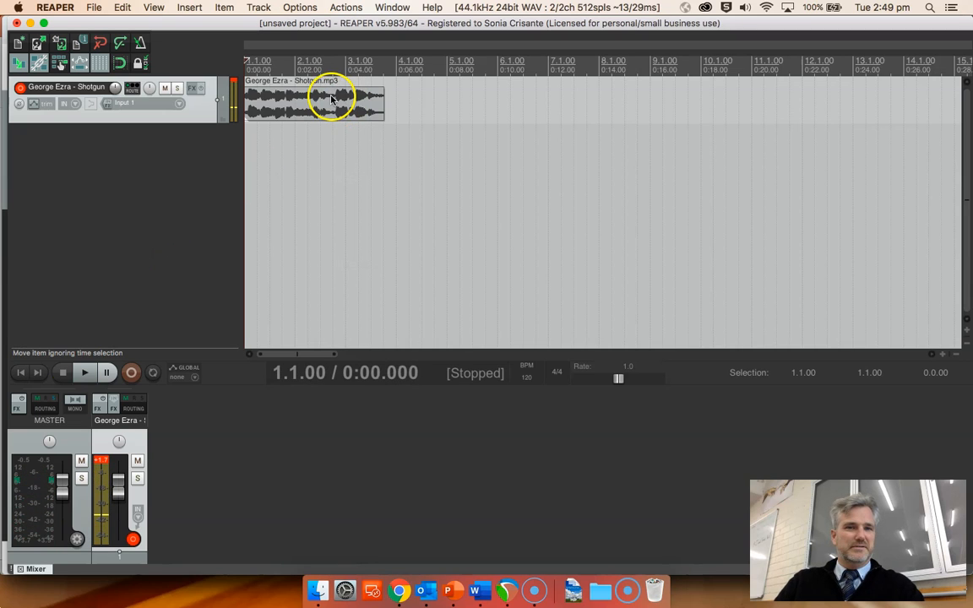
Trim the end of the excerpt back to about 2.4.19 on the timeline and play the shortened item.
left_click_drag(383, 103, 336, 106)
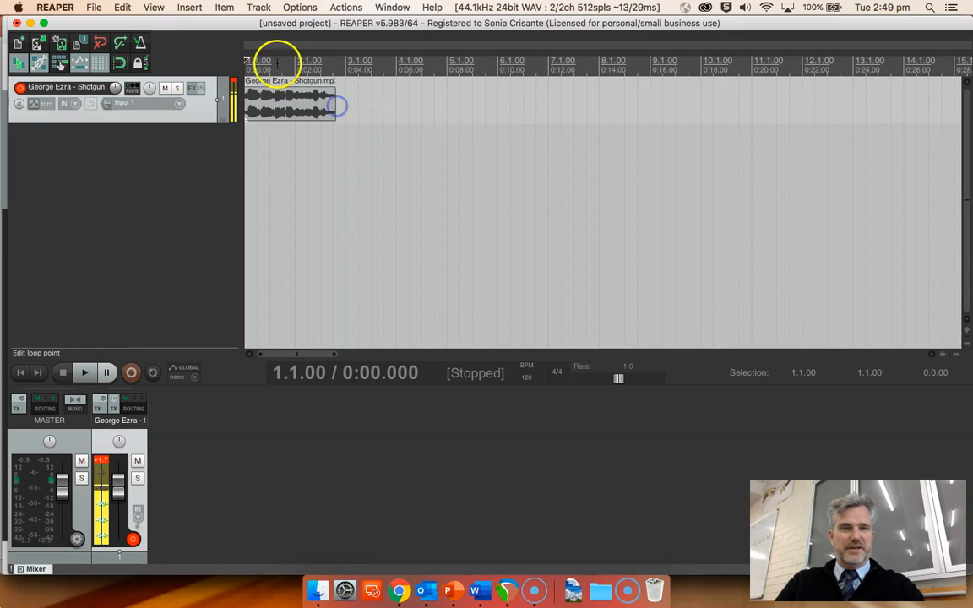
key("space")
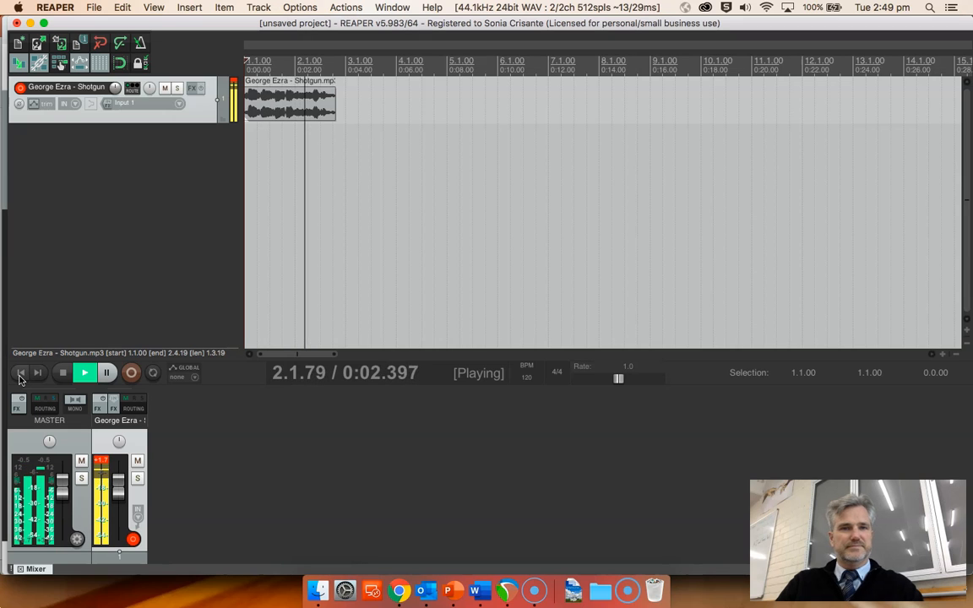
key("space")
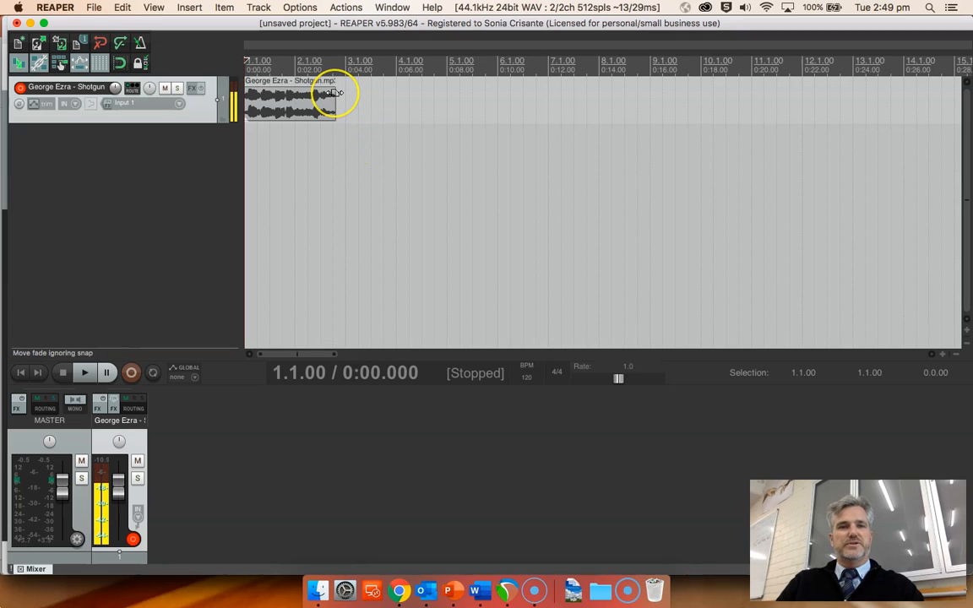
Add a short fade-out to the end of the excerpt and a short fade-in to its beginning.
left_click_drag(336, 92, 326, 90)
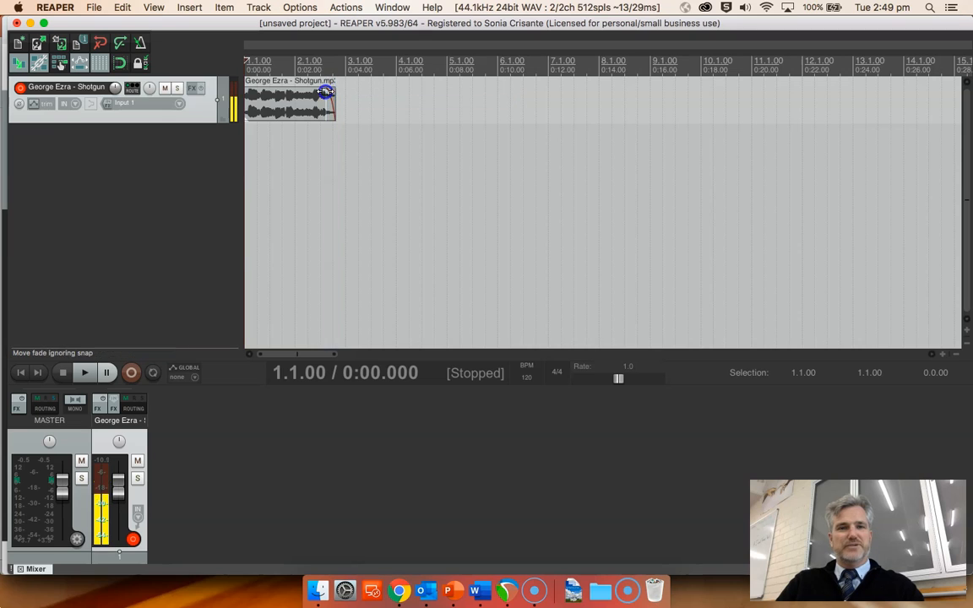
left_click(248, 106)
left_click_drag(250, 92, 255, 93)
left_click_drag(256, 93, 247, 93)
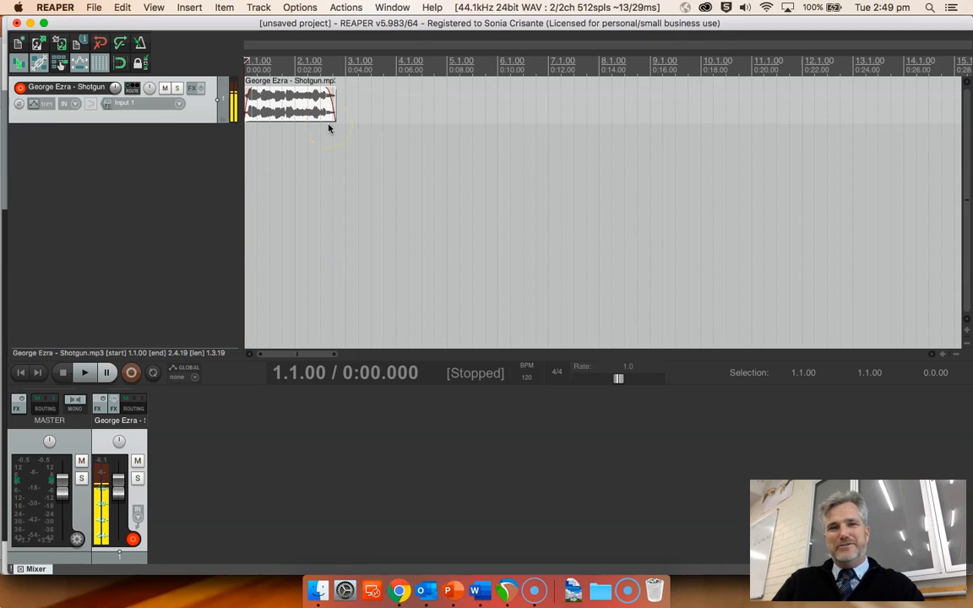
Copy the faded excerpt and paste it on the same track at 0:09.069 and again shortly before bar 10.
left_click(291, 99)
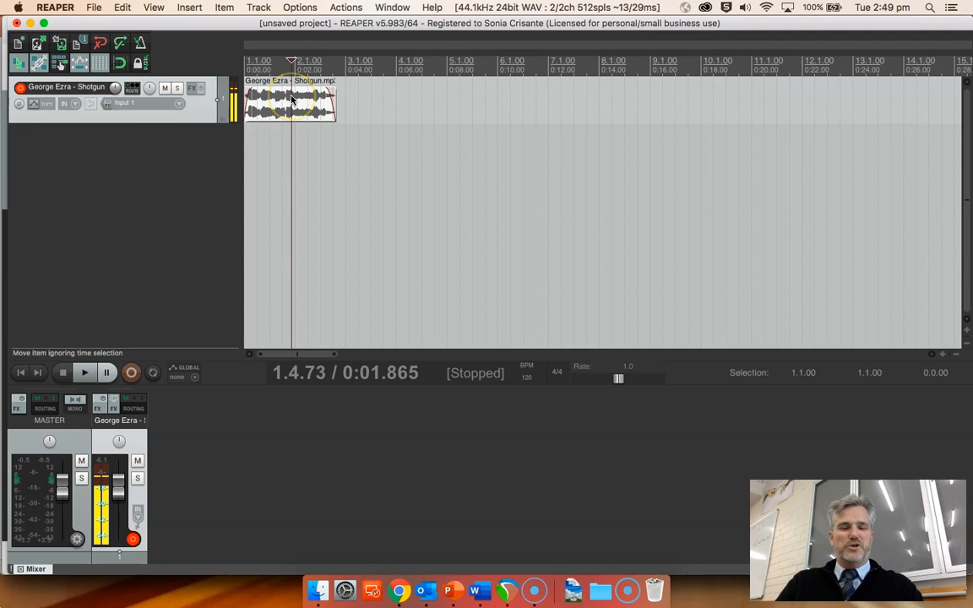
left_click(474, 63)
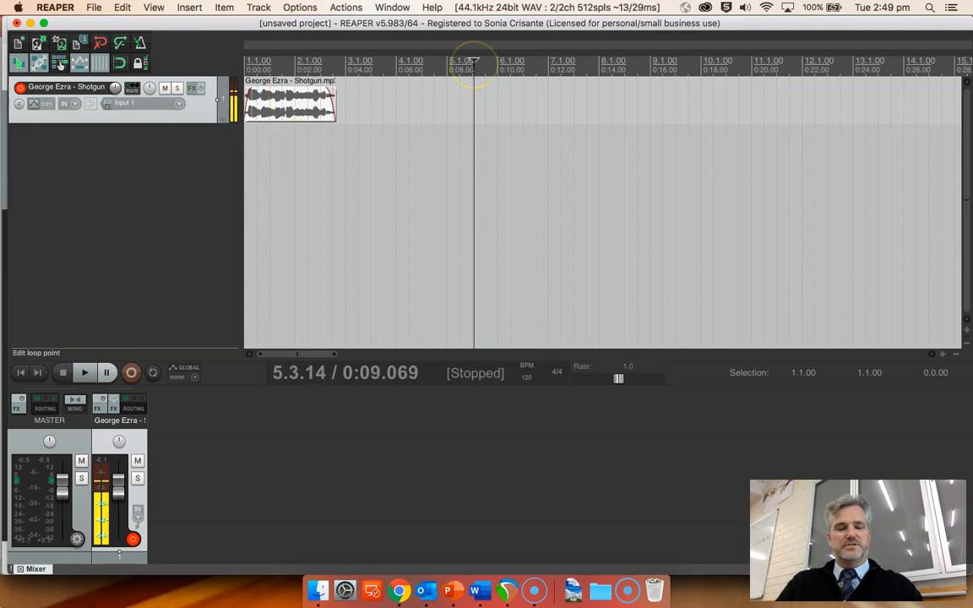
key("super+v")
left_click(695, 63)
key("super+v")
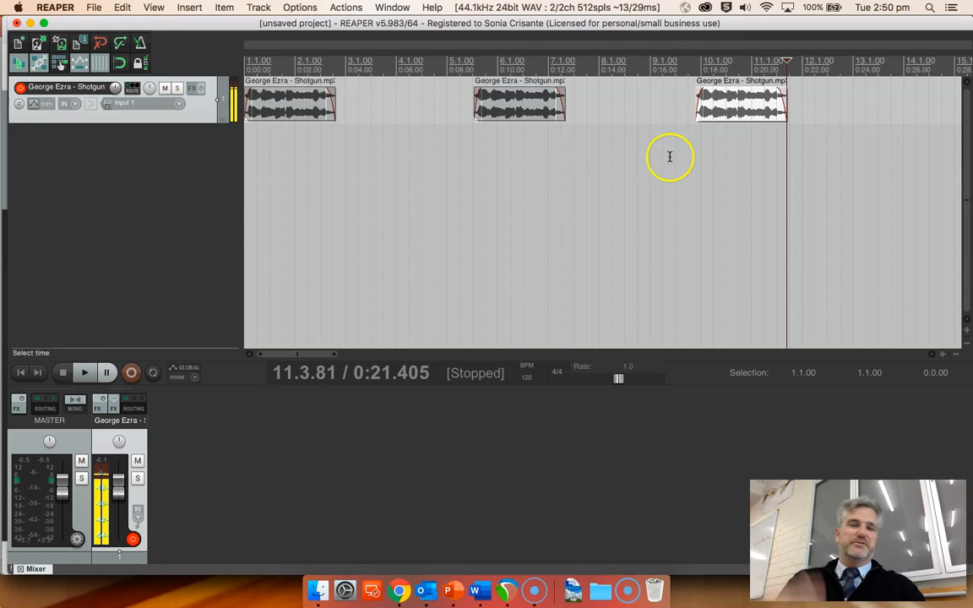
Delete both pasted copies of the excerpt and return the edit cursor to the project start.
left_click(509, 103)
key("Delete")
left_click(723, 113)
left_click(403, 169)
left_click(276, 168)
left_click(726, 114)
key("Delete")
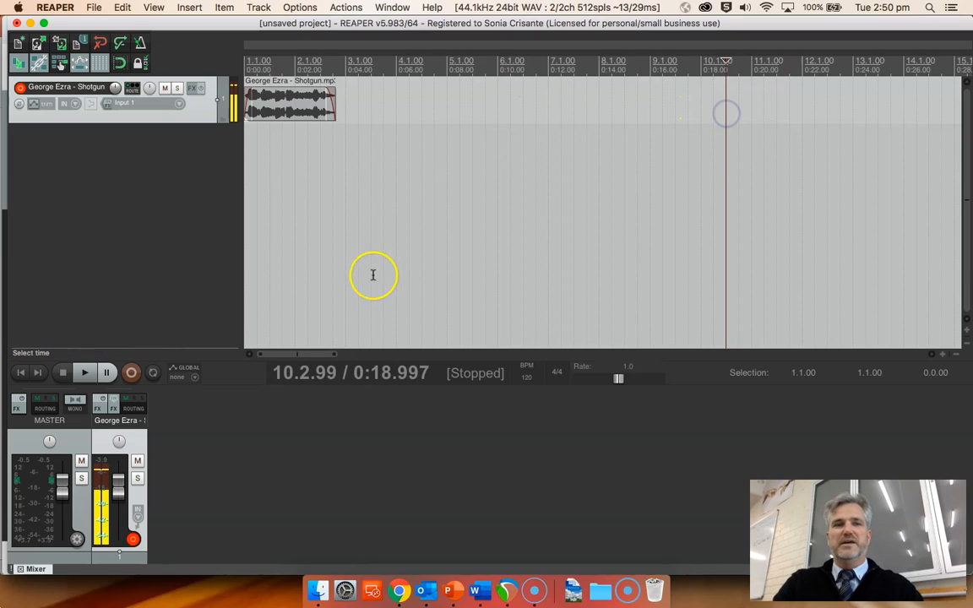
left_click(21, 372)
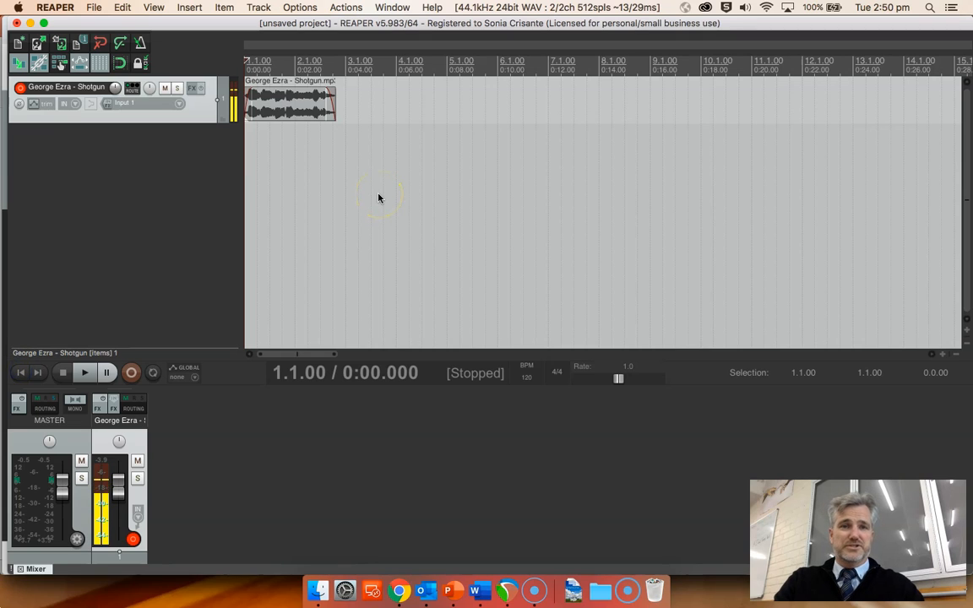
Set up a render of the project with the file name Shotgun excerpt 1 and the Desktop as output directory.
left_click(93, 8)
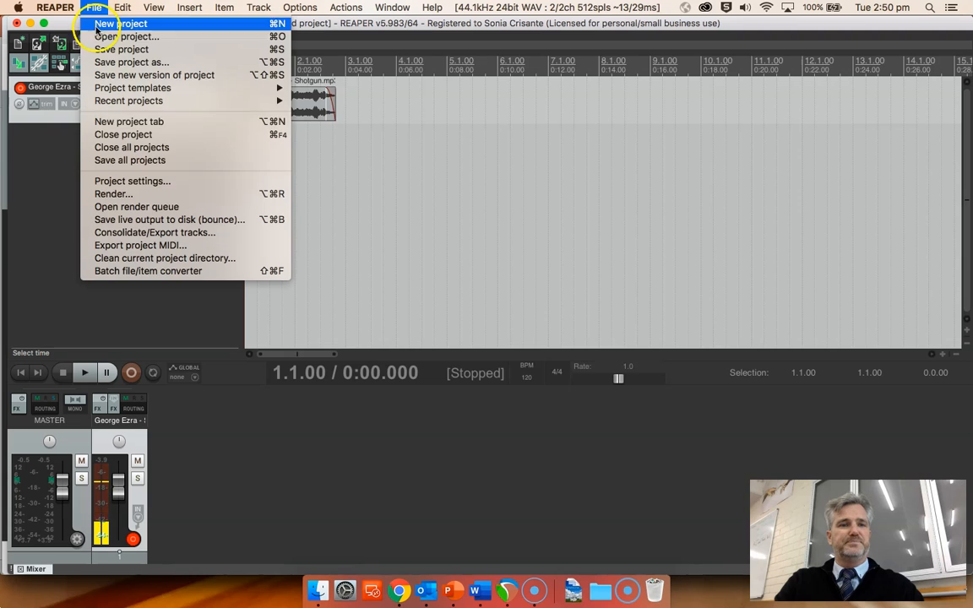
left_click(147, 199)
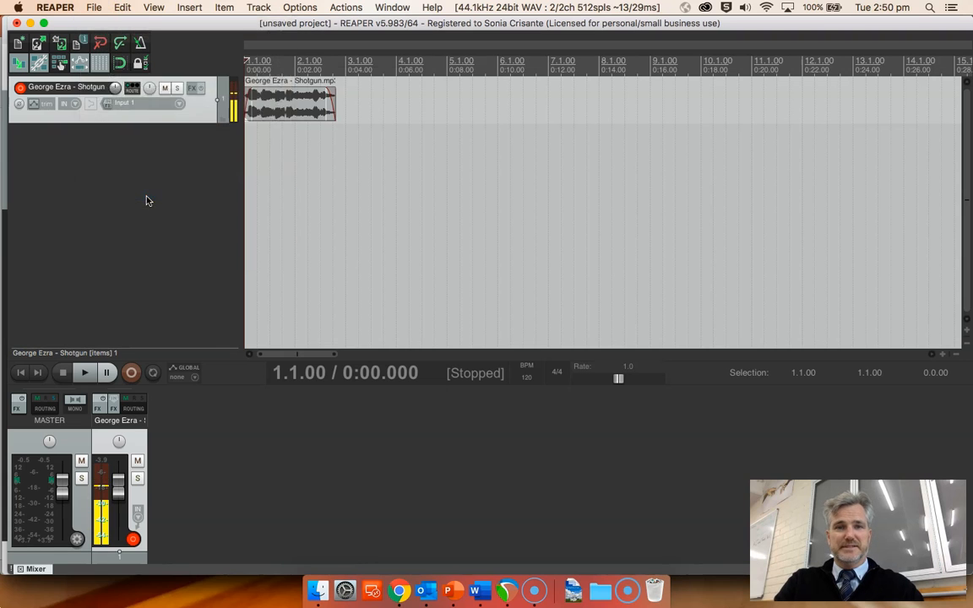
key("BackSpace")
type("Shotgun excerpt 1")
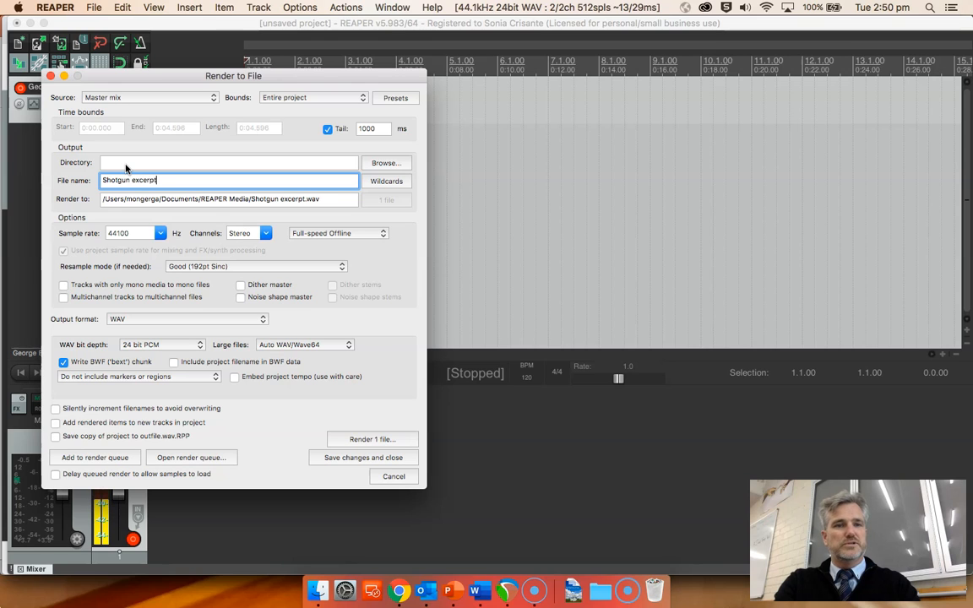
left_click(396, 166)
left_click(405, 179)
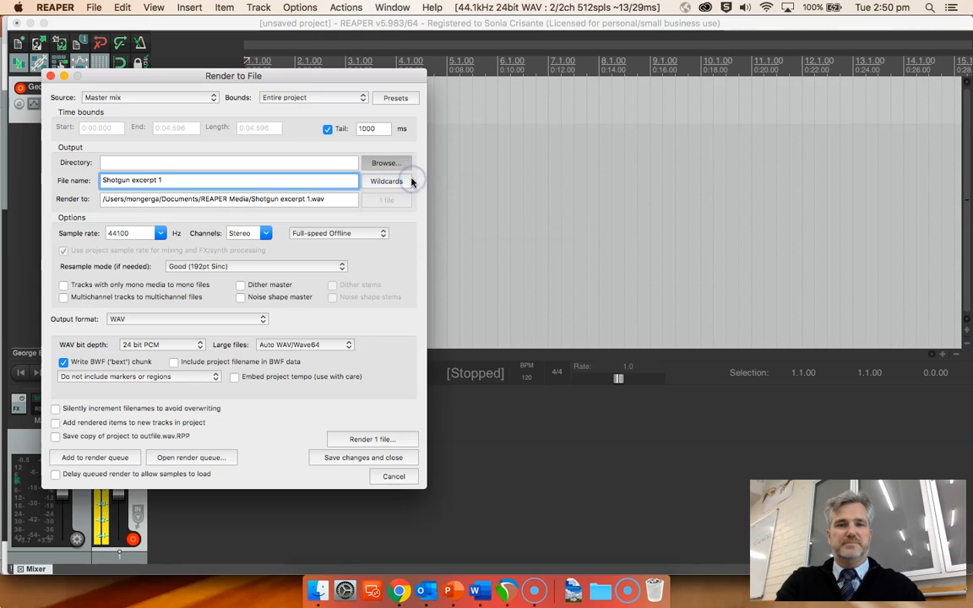
left_click(292, 201)
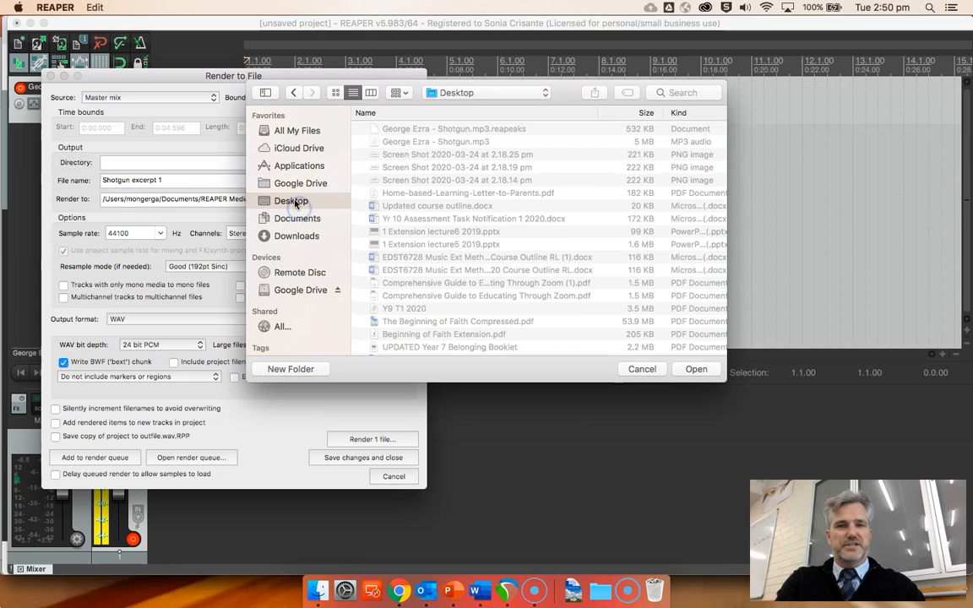
left_click(697, 369)
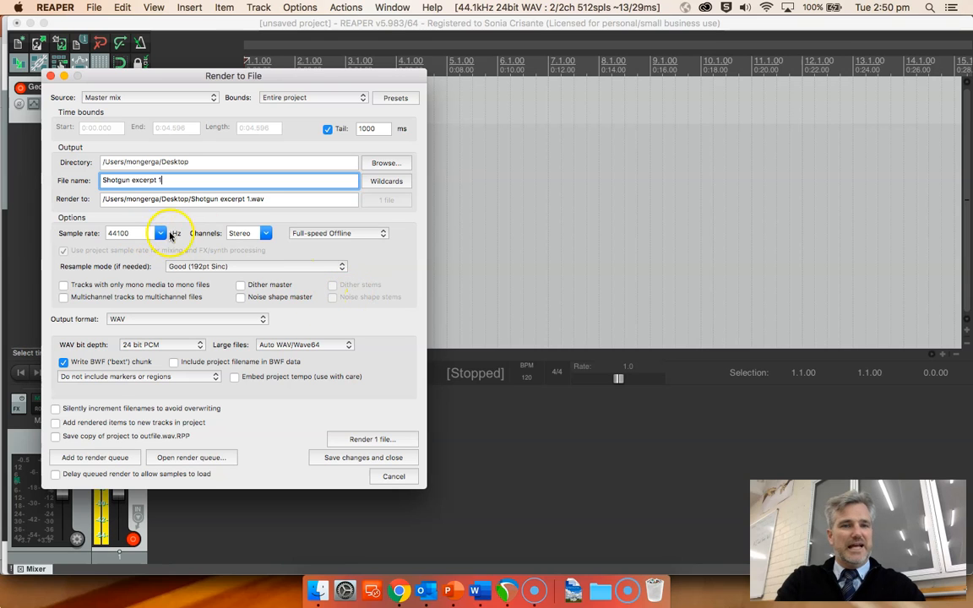
Set the output format to MP3 (encoder by LAME project) and render the file.
left_click(256, 318)
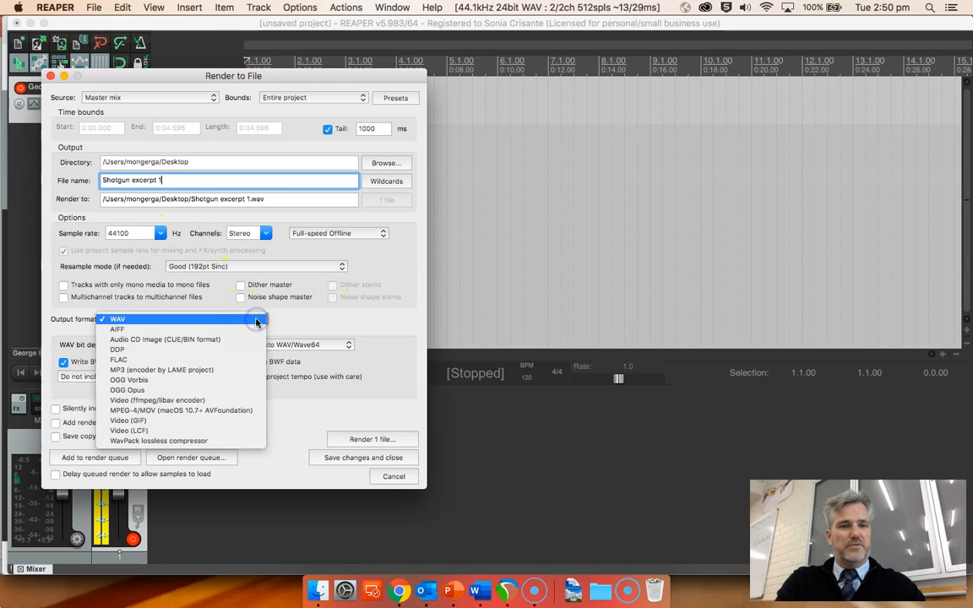
left_click(244, 369)
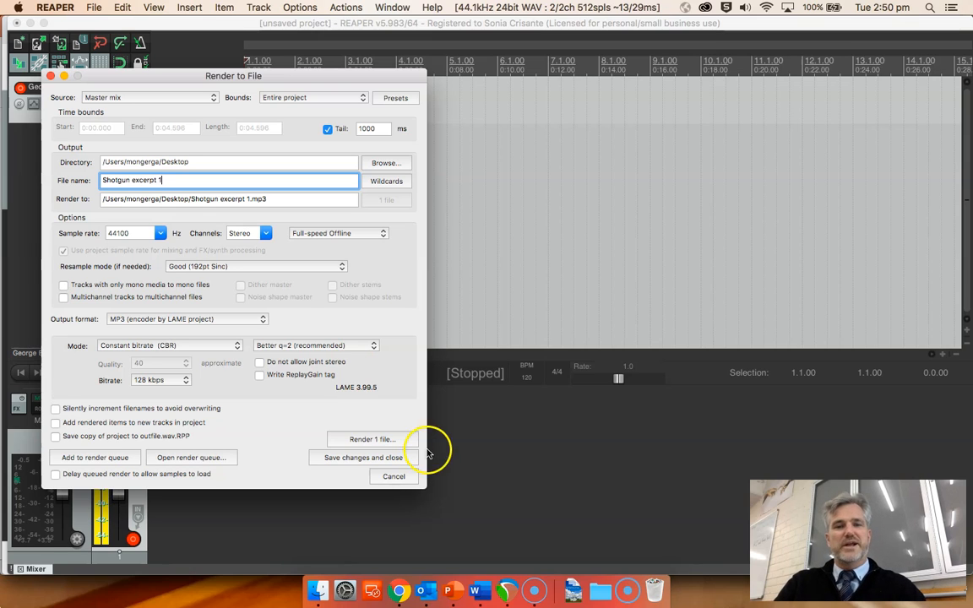
left_click(390, 440)
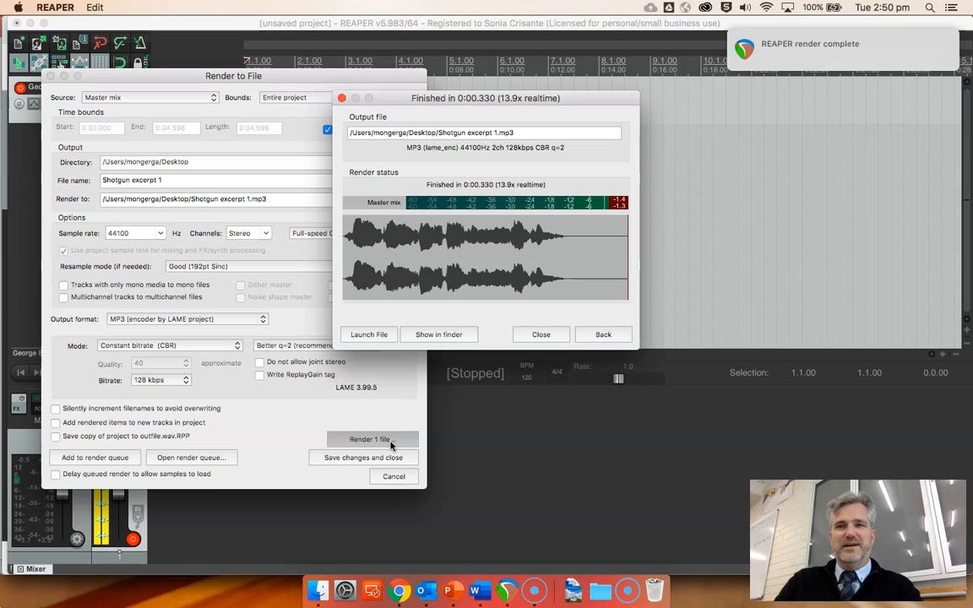